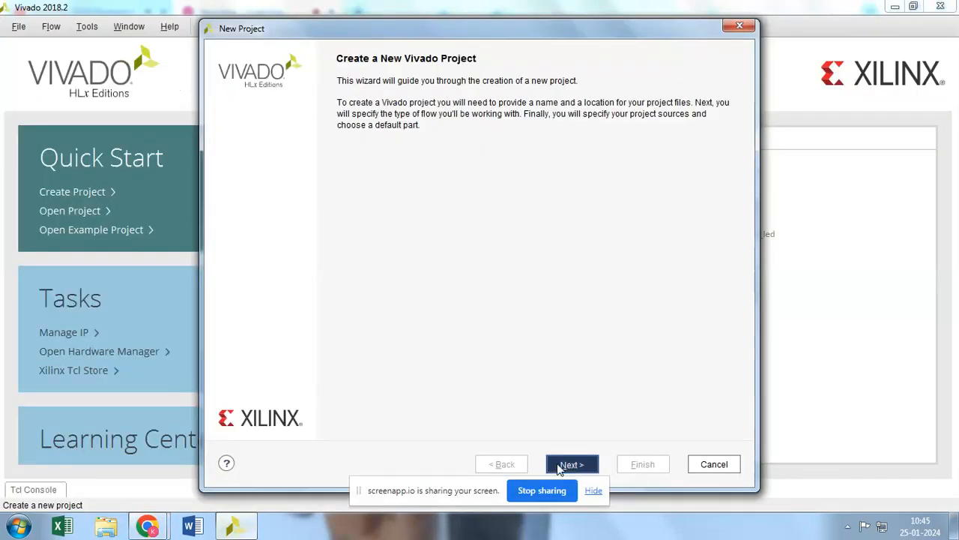
Create an RTL project named project_5 in the vivado_proj folder with the Basys3 board as the default part
left_click(558, 466)
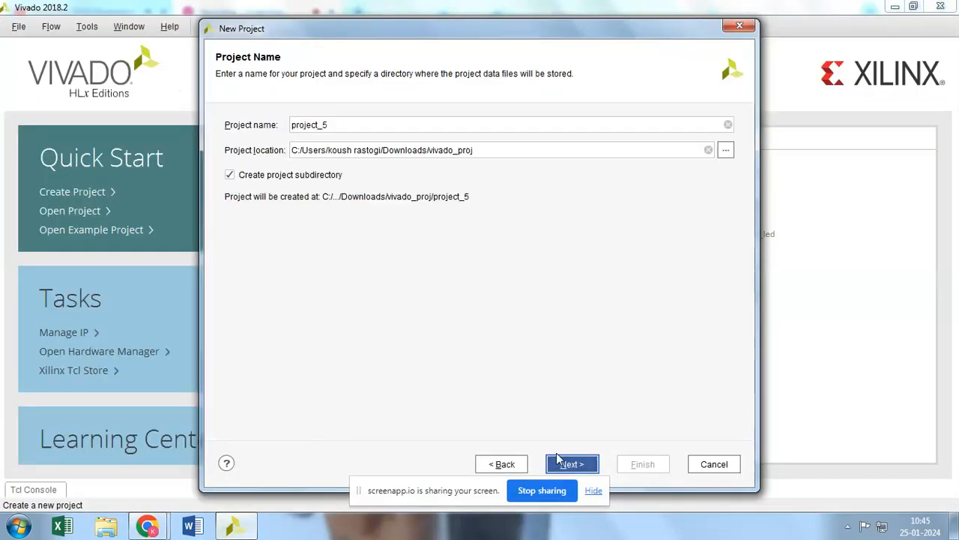
left_click(567, 465)
left_click(570, 464)
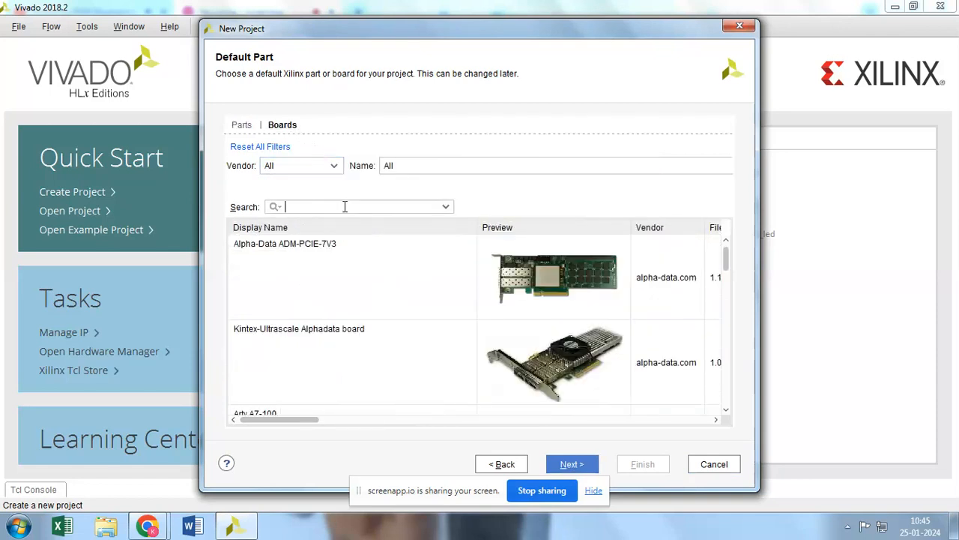
type("SYS")
left_click(357, 274)
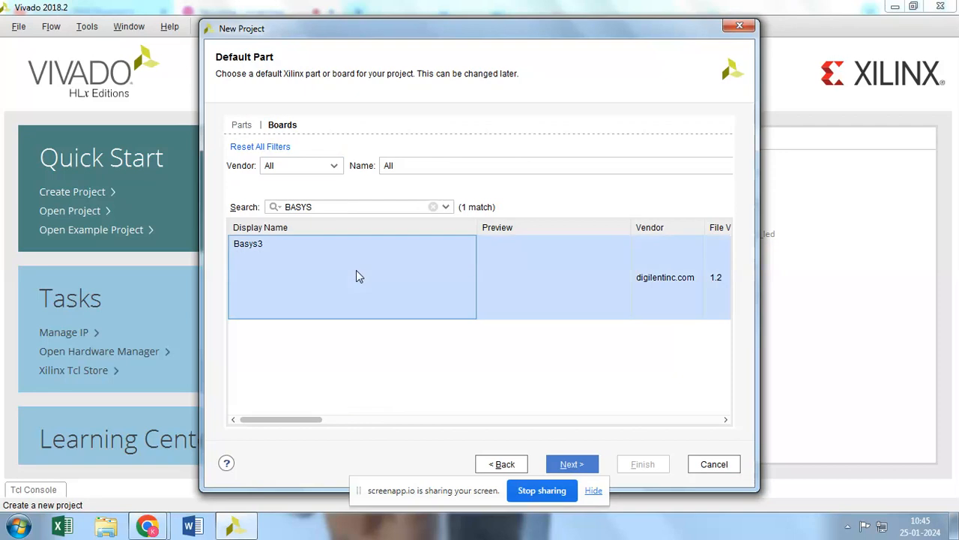
left_click(570, 464)
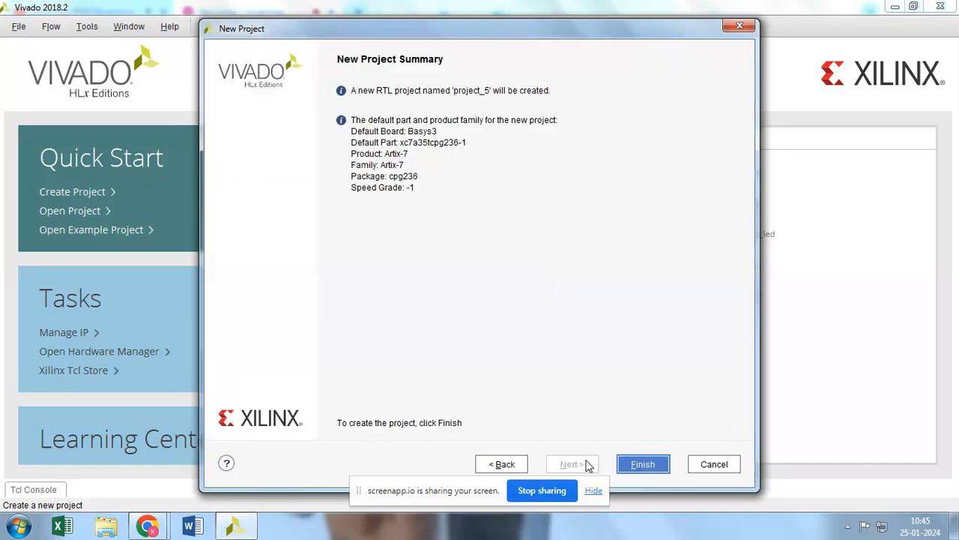
left_click(662, 463)
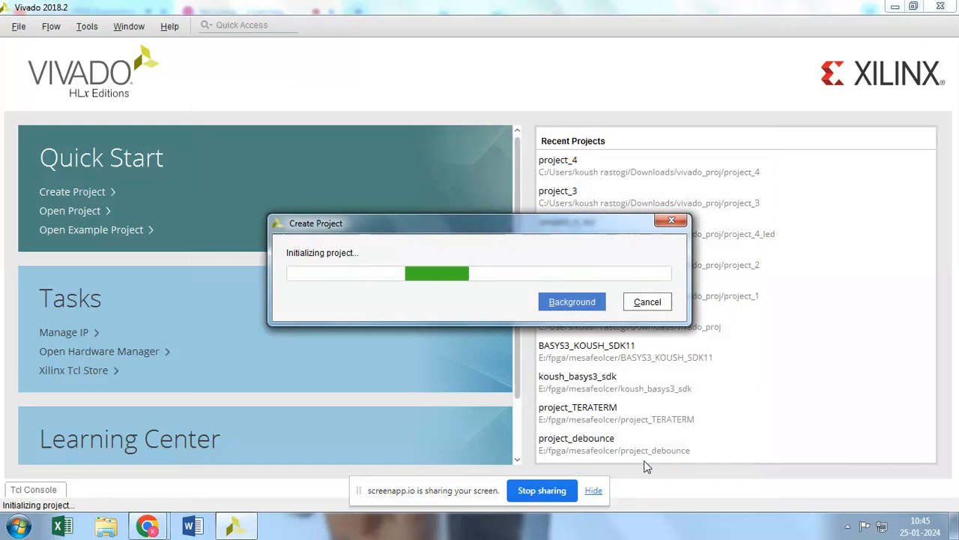
left_click(152, 526)
left_click(154, 455)
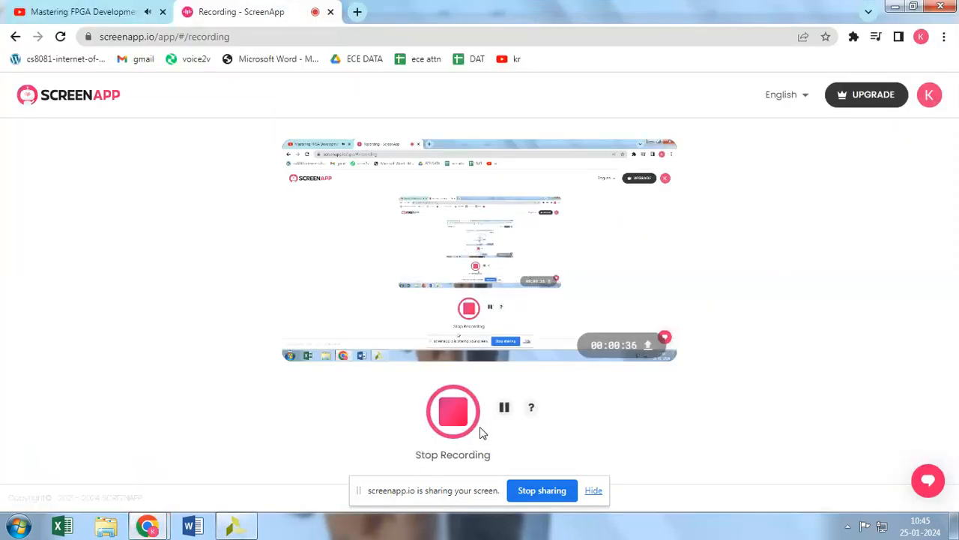
left_click(501, 412)
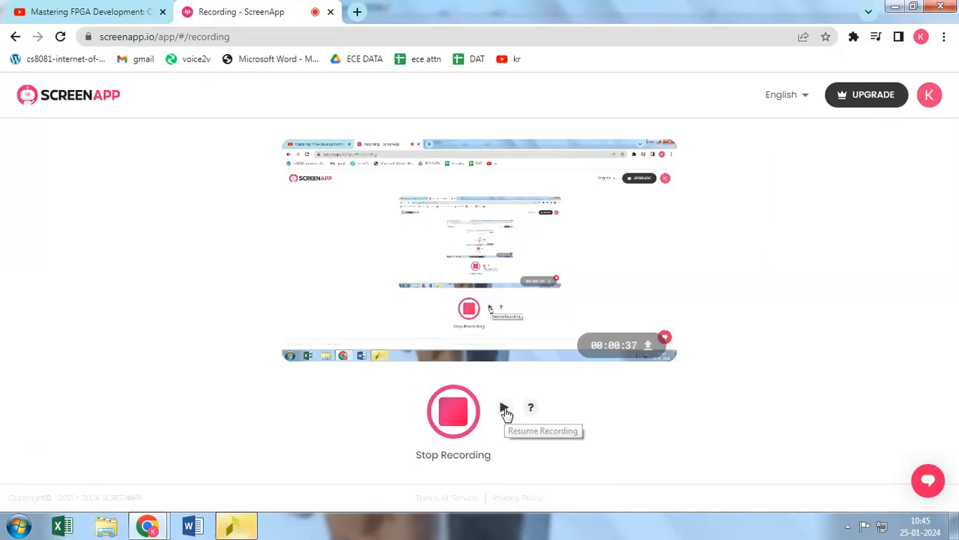
left_click(505, 412)
left_click(237, 526)
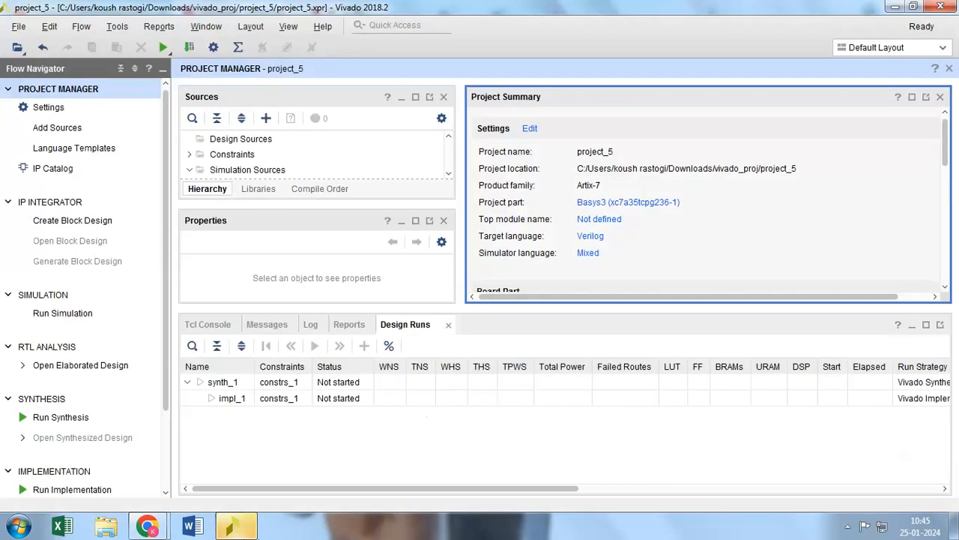
Create a VHDL design source file named KOUSH_AND_VIO, local to the project, and add it to the project
left_click(69, 130)
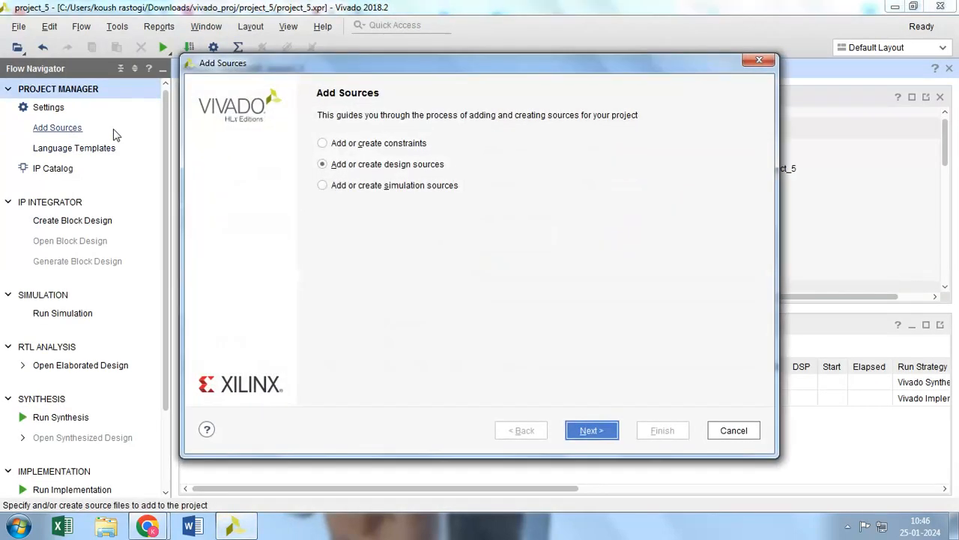
left_click(591, 430)
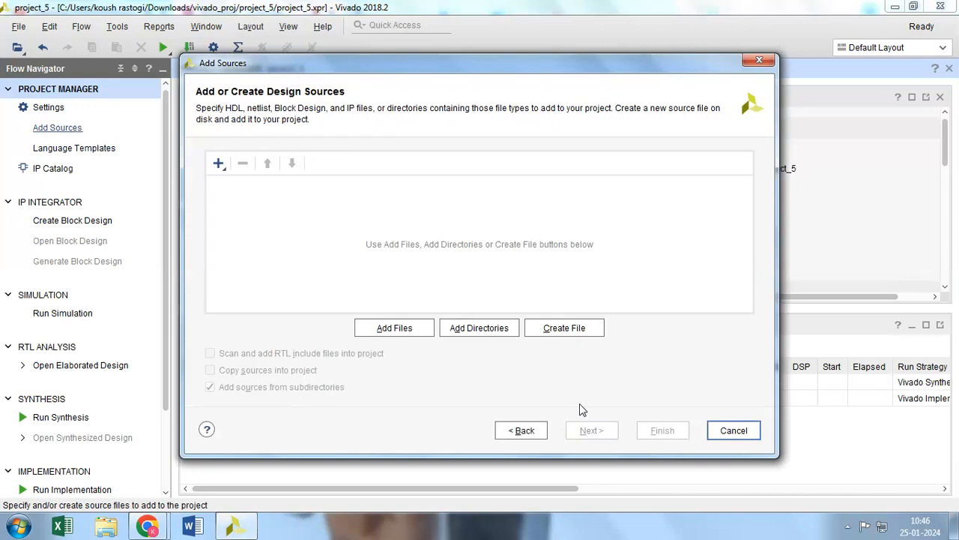
left_click(555, 327)
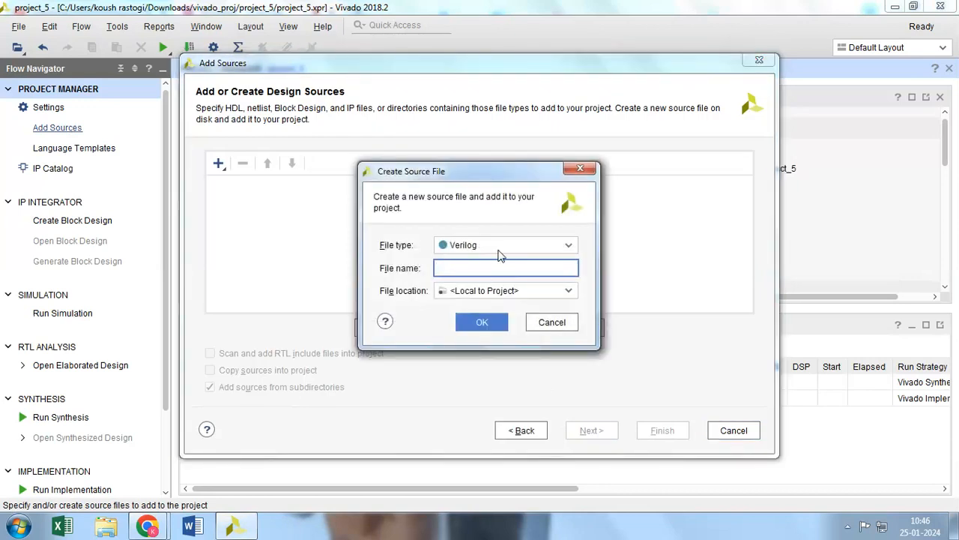
left_click(567, 246)
left_click(458, 311)
left_click(474, 268)
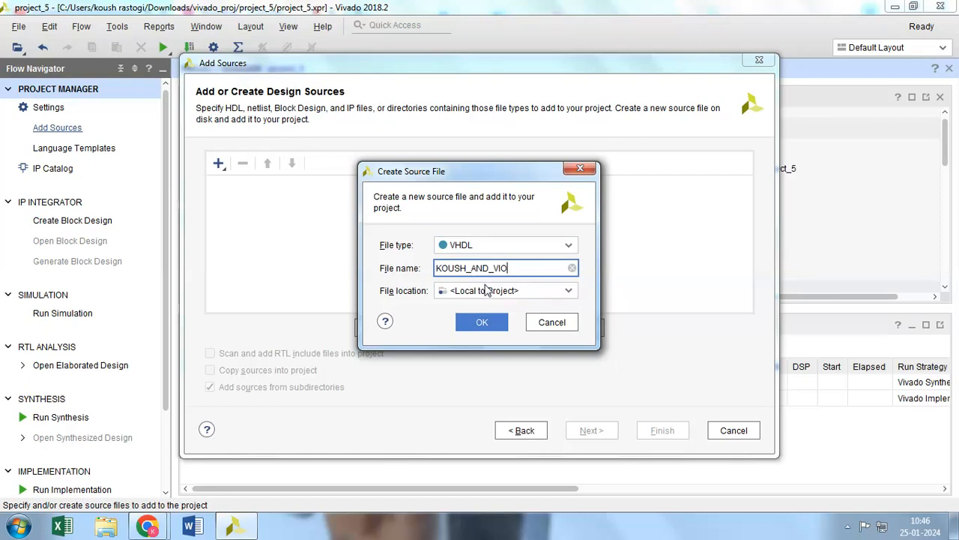
left_click(485, 321)
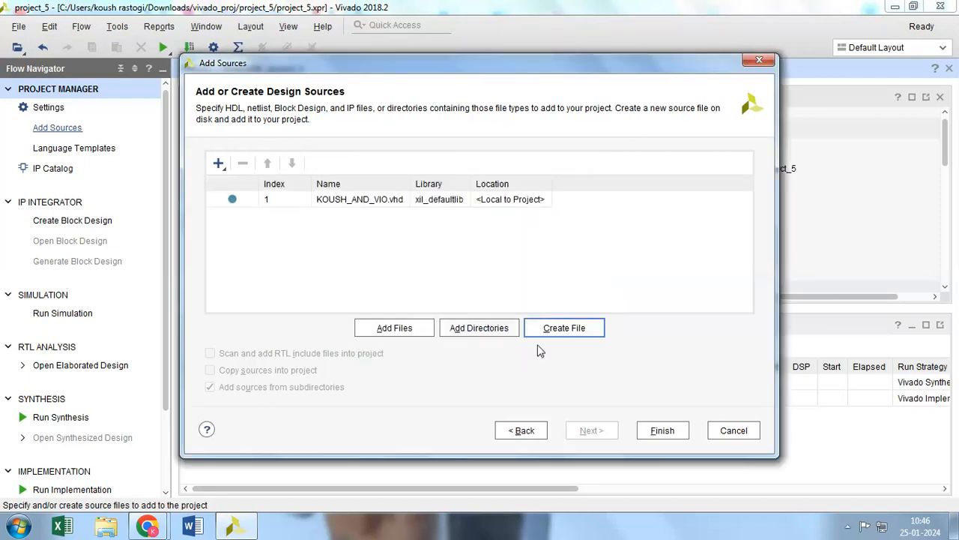
left_click(664, 431)
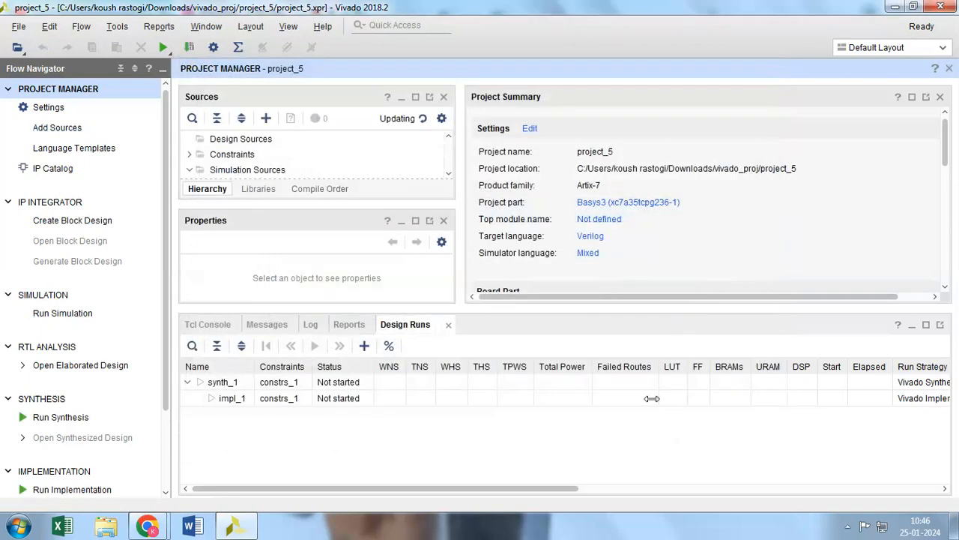
Define the KOUSH_AND_VIO module's ports with A,B as inputs and Y as an output
left_click(328, 335)
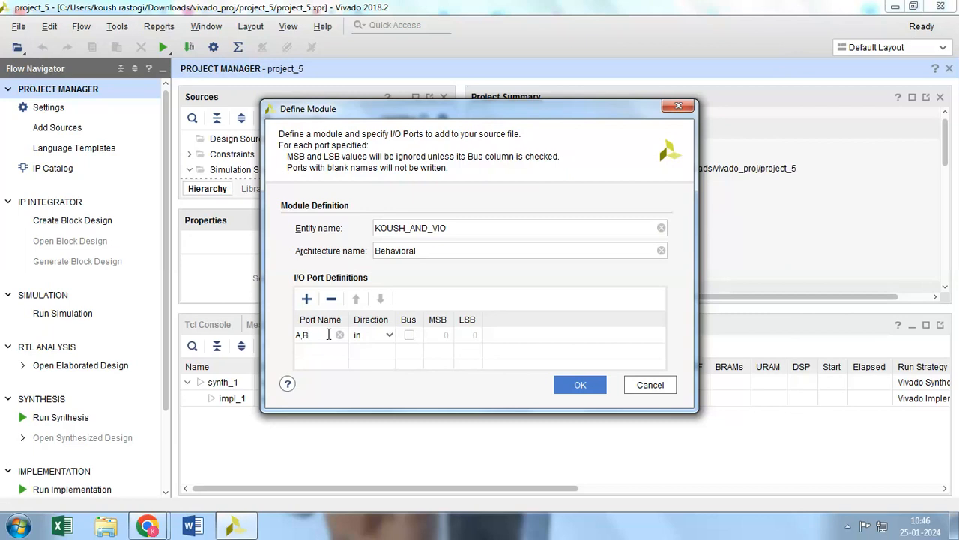
left_click(327, 357)
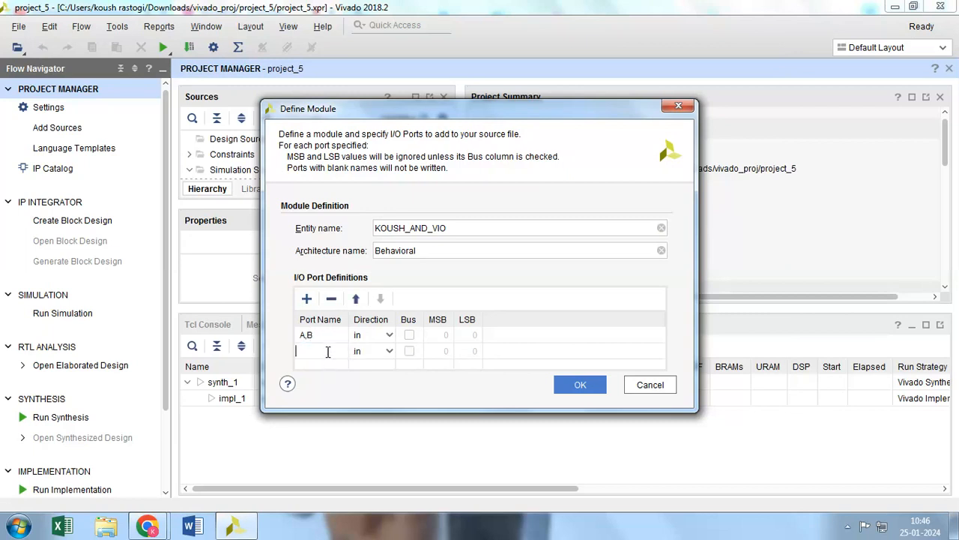
left_click(390, 350)
left_click(390, 350)
left_click(384, 378)
left_click(565, 379)
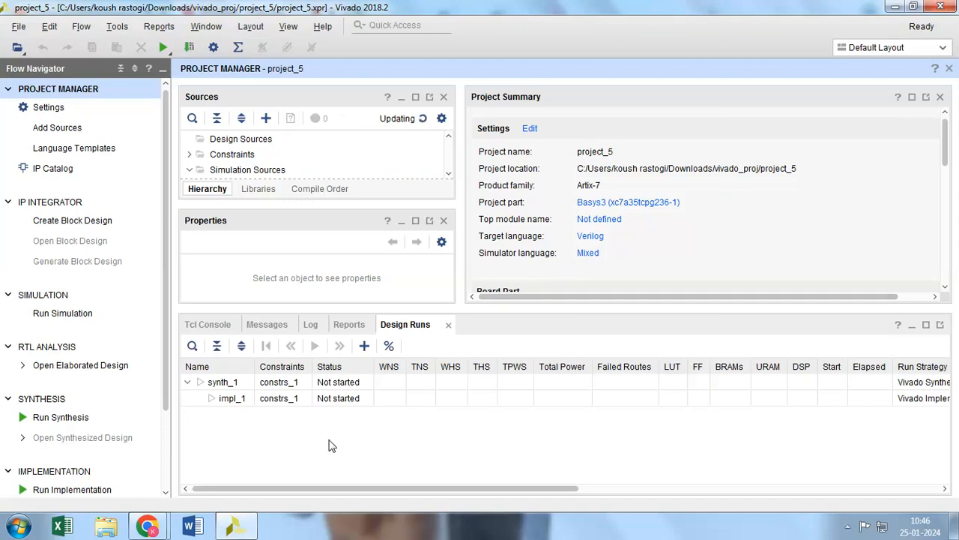
mouse_move(146, 526)
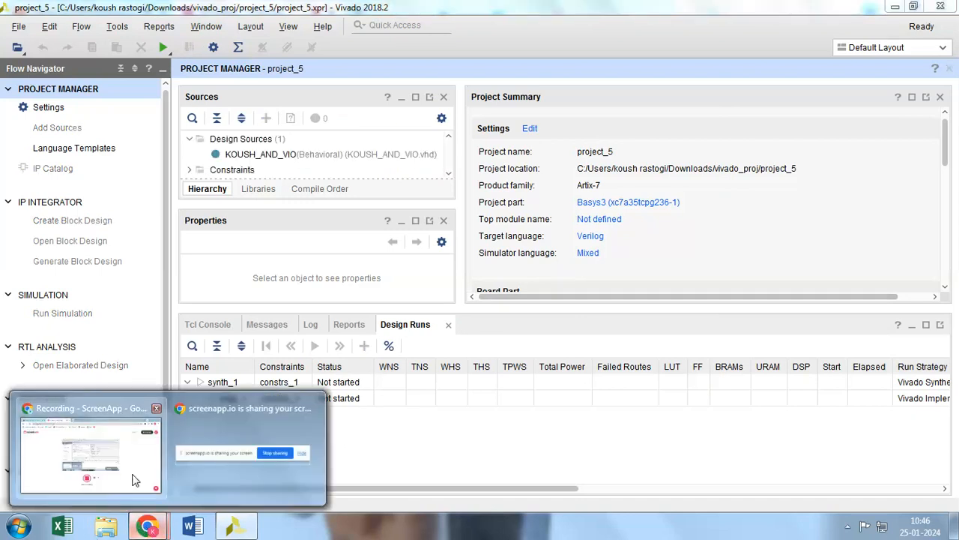
left_click(135, 480)
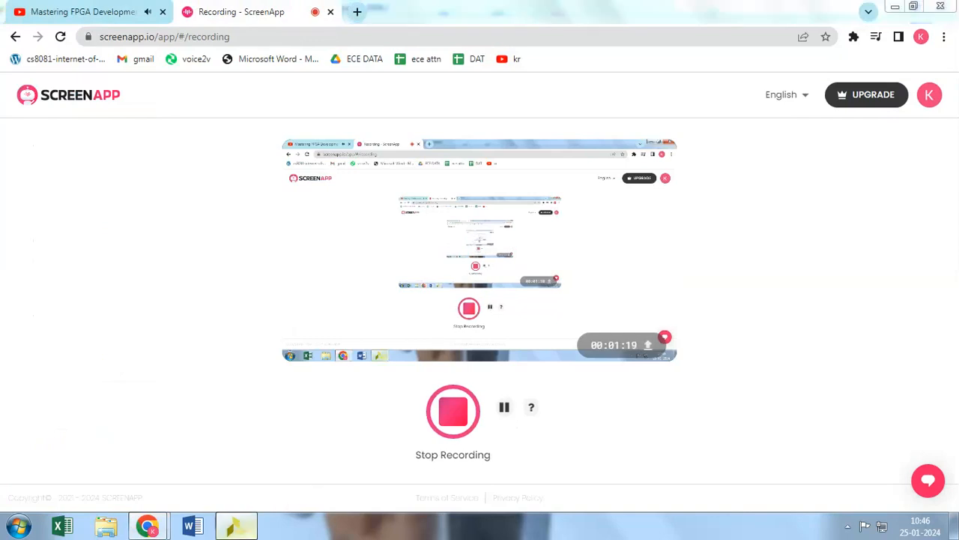
left_click(238, 526)
Write the AND gate assignment Y <= A AND B in the Behavioral architecture body of KOUSH_AND_VIO.vhd
scroll(667, 255, "down", 2)
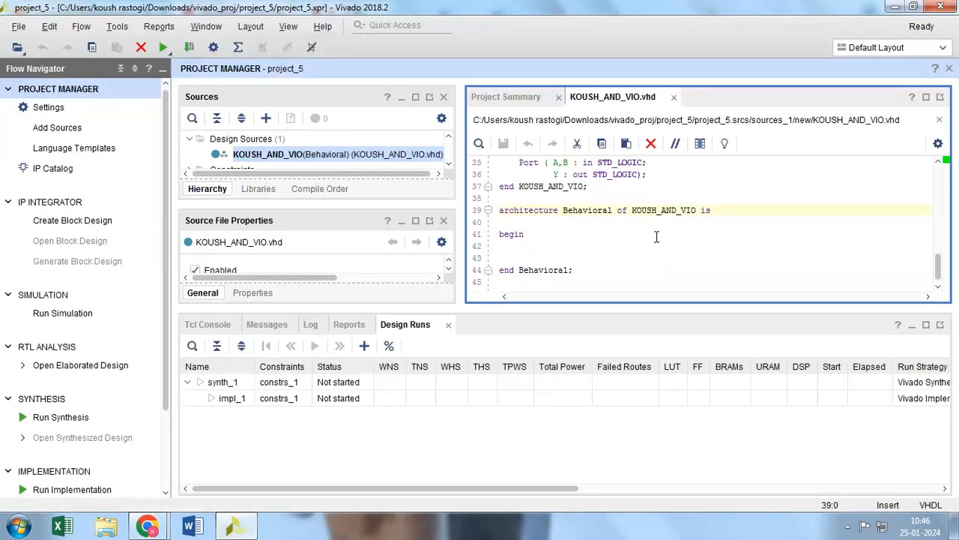
type("V")
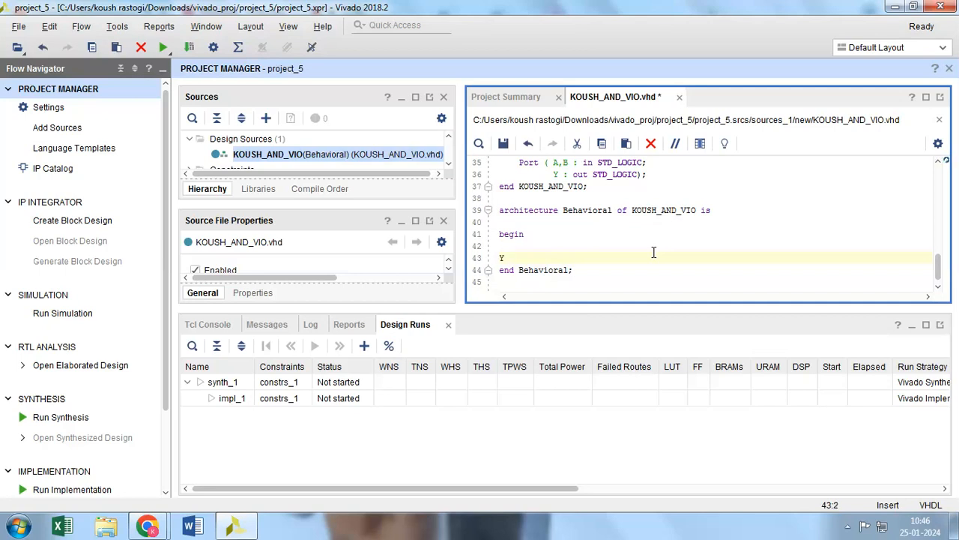
type(" <= A AND B")
mouse_move(147, 526)
left_click(83, 435)
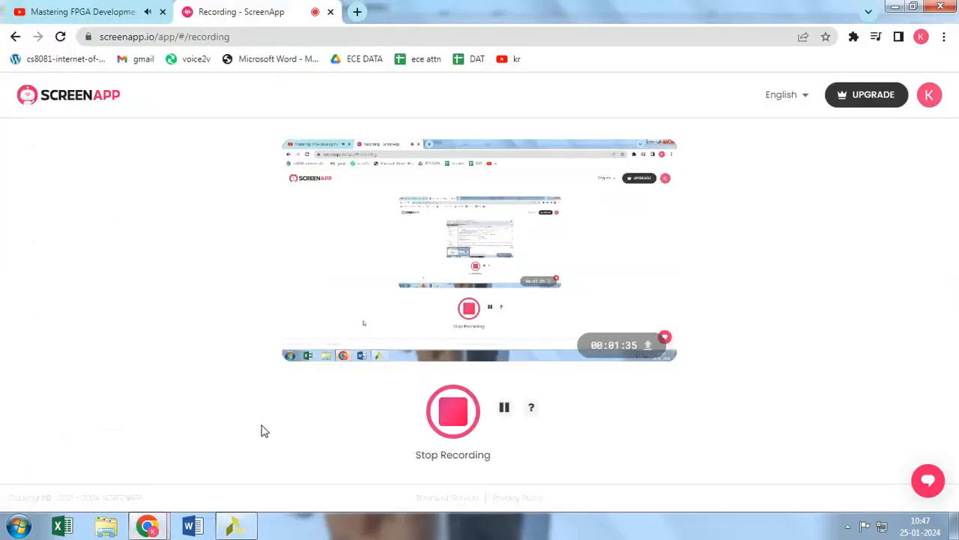
left_click(238, 528)
Create a block design named KOUSH_BLOCK_DESIGN, local to the project, in the Design Sources set
left_click(102, 224)
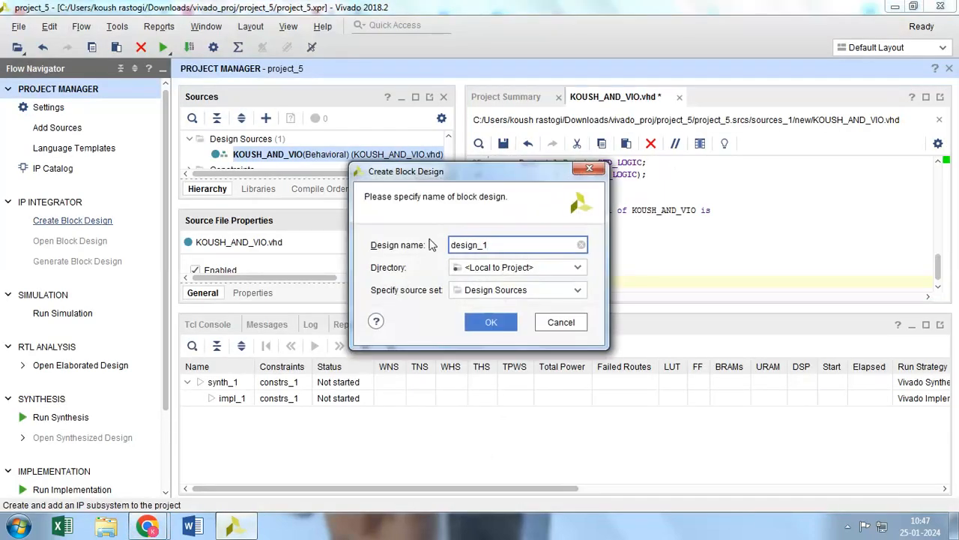
key("ctrl+shift+Right")
key("BackSpace")
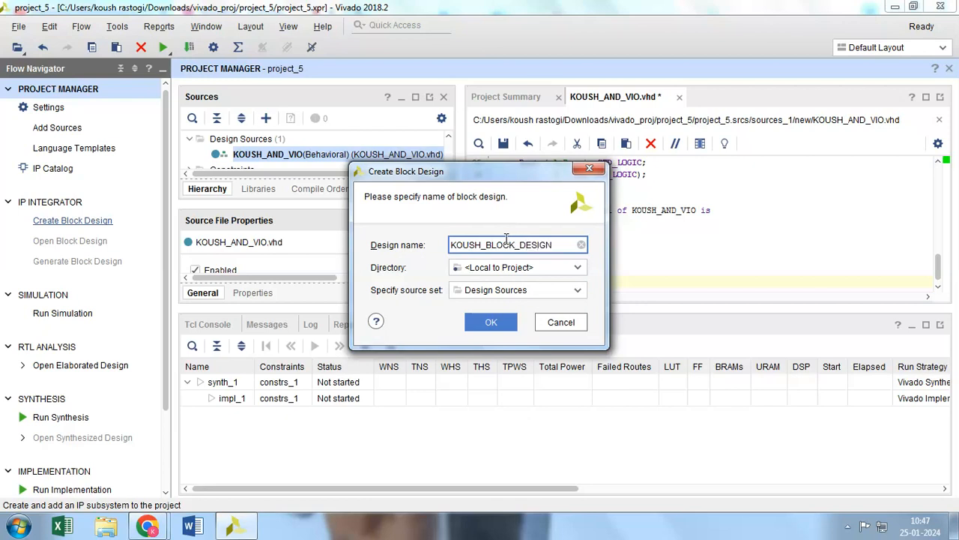
left_click(490, 322)
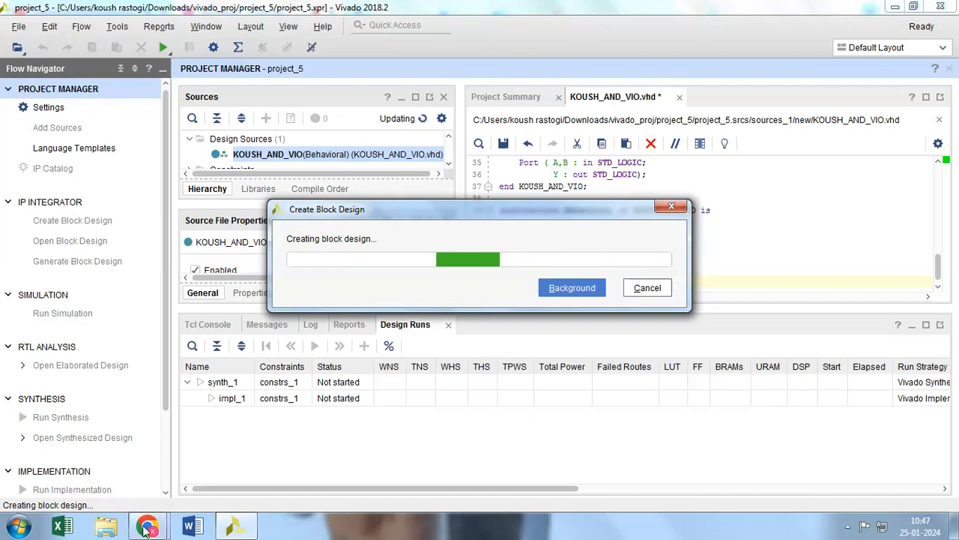
mouse_move(146, 527)
left_click(199, 417)
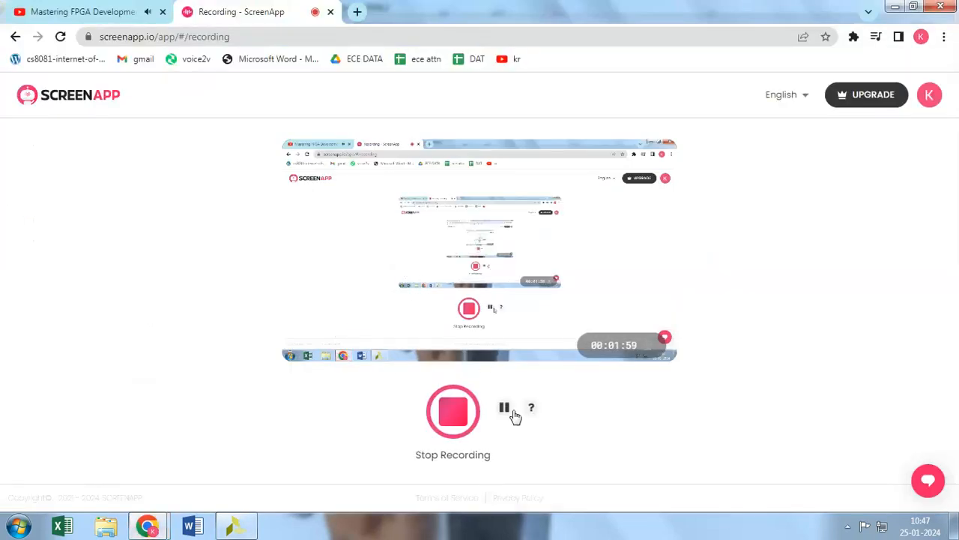
left_click(254, 525)
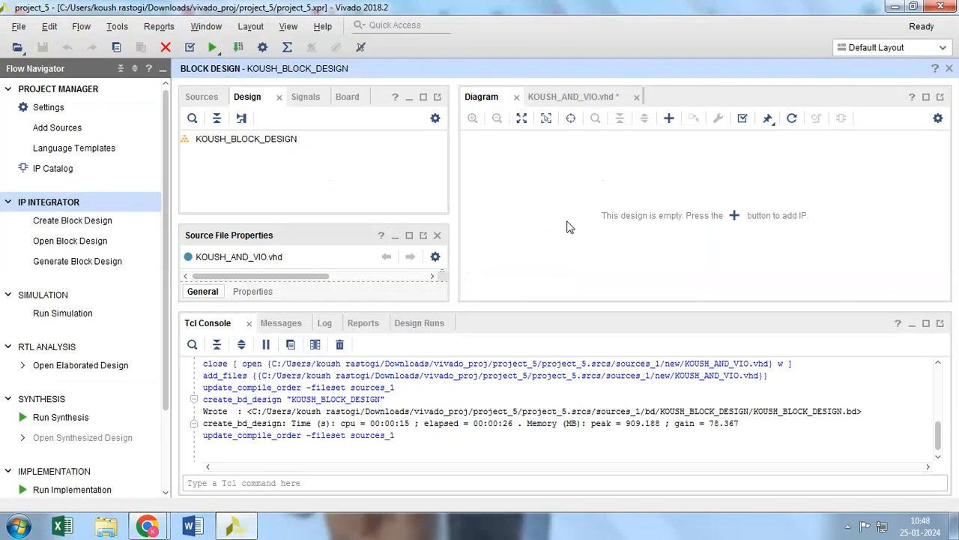
Add the KOUSH_AND_VIO RTL module to the empty block design
right_click(568, 226)
left_click(628, 324)
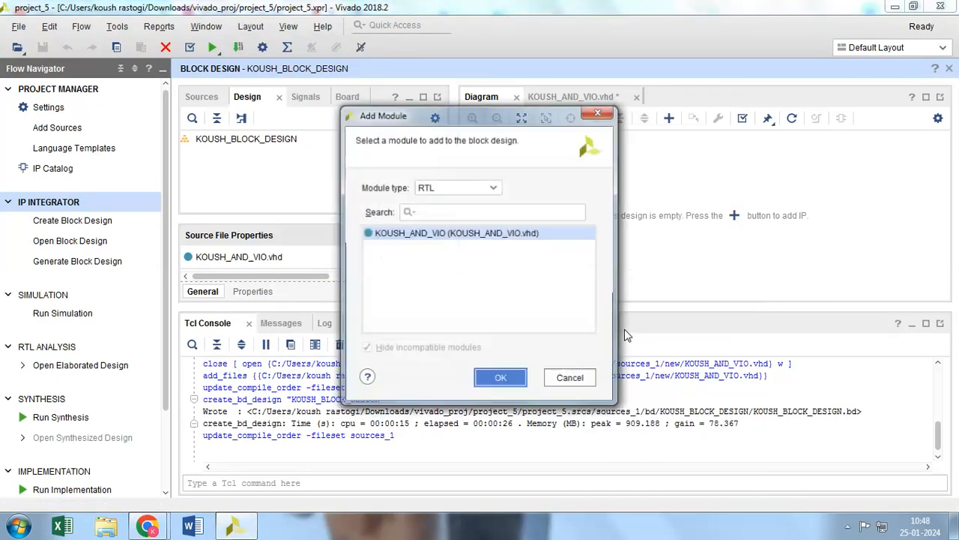
left_click(502, 377)
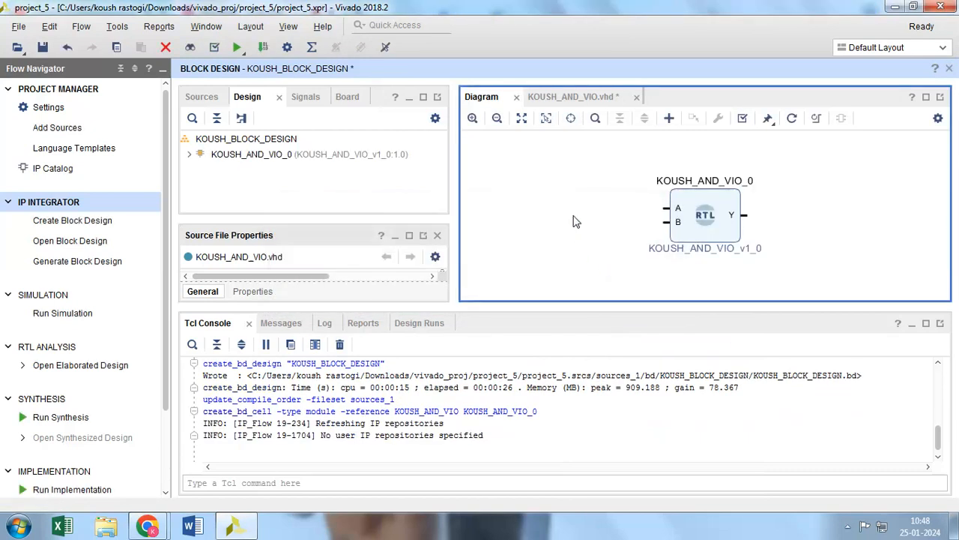
Add a VIO (Virtual Input/Output) IP to the diagram and move the KOUSH_AND_VIO_0 block level with it
right_click(545, 196)
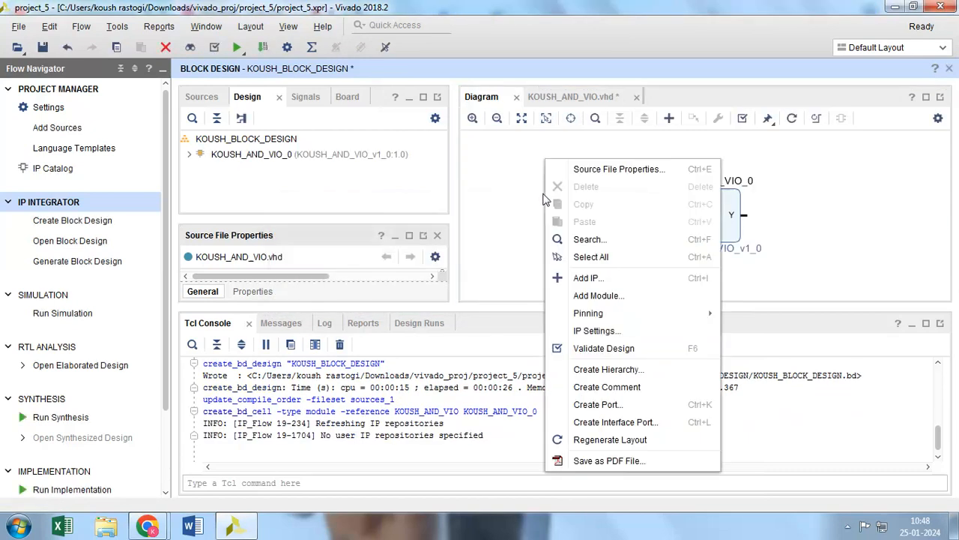
left_click(586, 278)
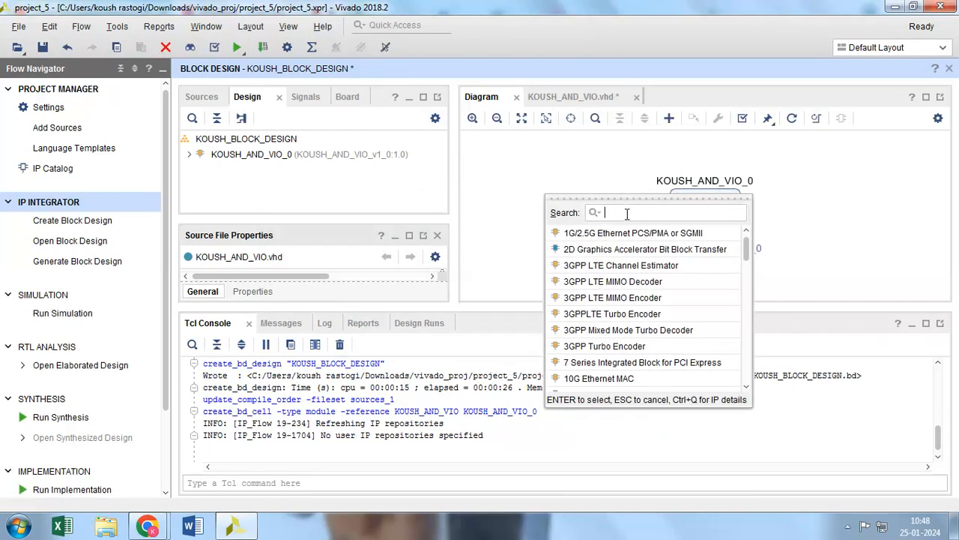
type("VIO")
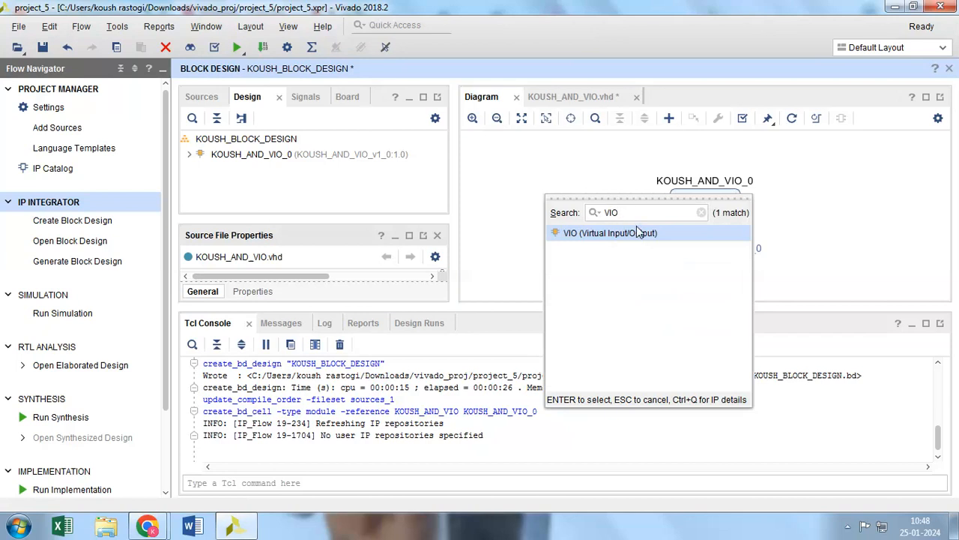
double_click(640, 235)
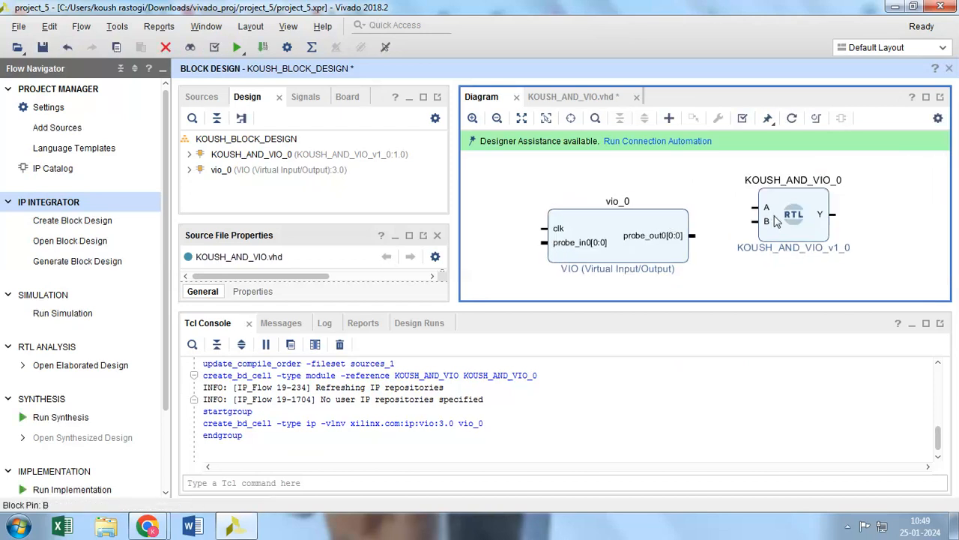
left_click_drag(787, 209, 791, 223)
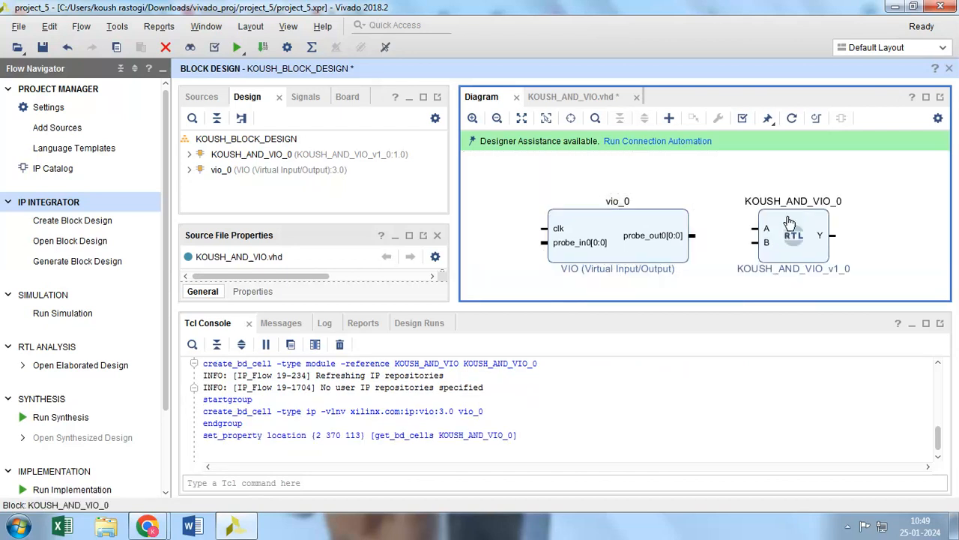
Re-customize the vio_0 block to have an Output Probe Count of 2
right_click(635, 227)
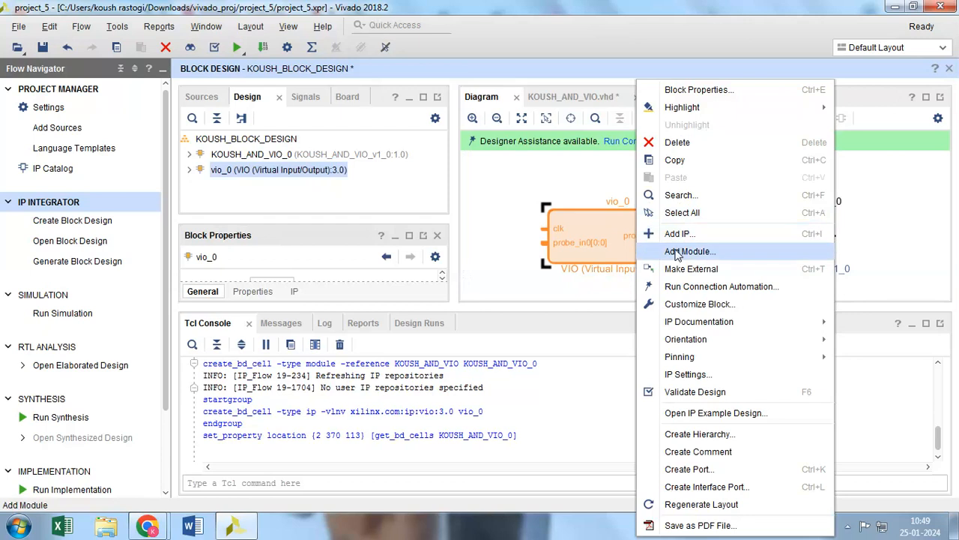
left_click(677, 313)
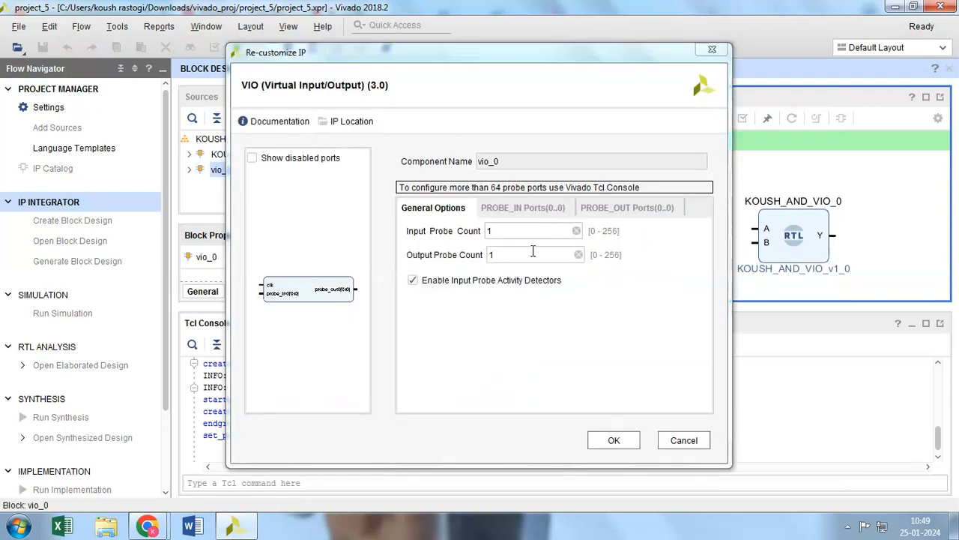
left_click(533, 255)
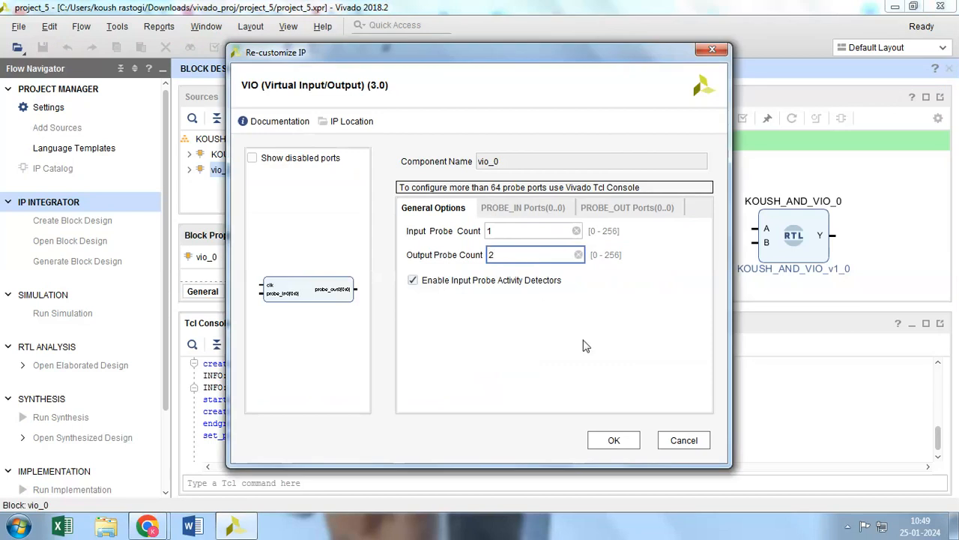
left_click(609, 440)
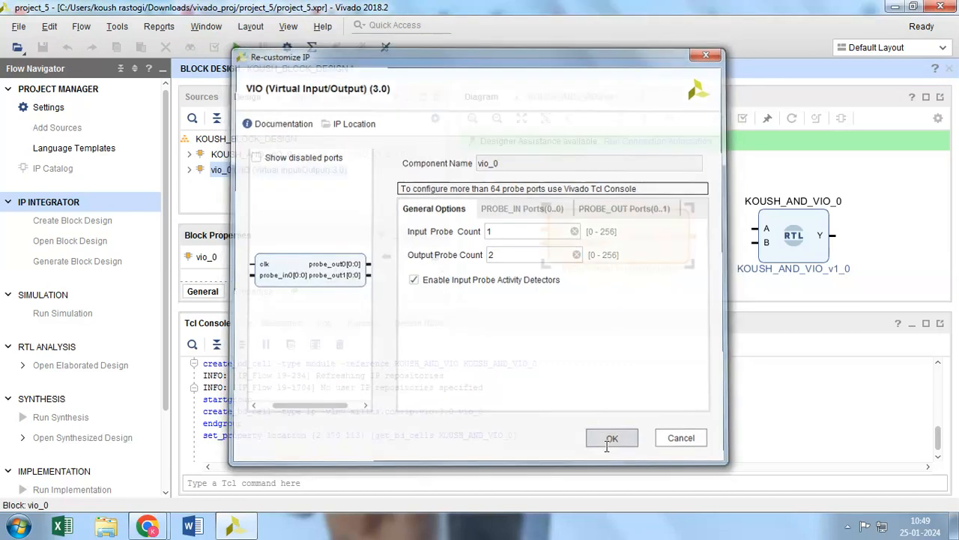
left_click(499, 265)
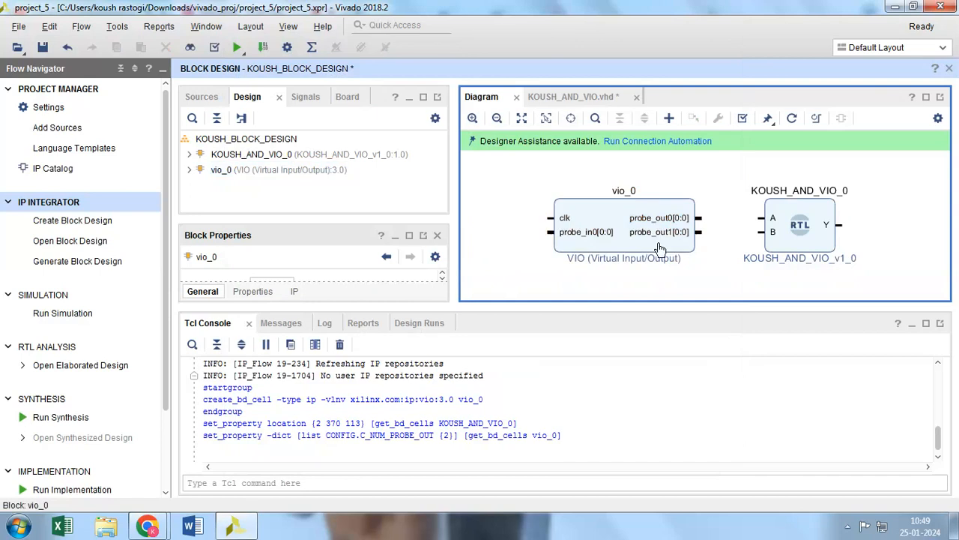
Connect vio_0's probe_out0 to input A and probe_out1 to input B of the KOUSH_AND_VIO_0 block
left_click_drag(702, 219, 761, 218)
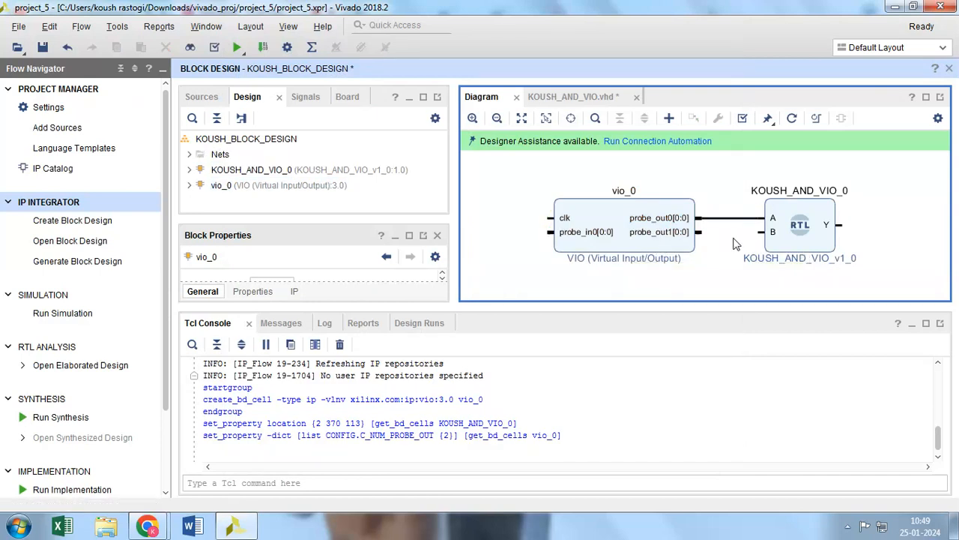
left_click_drag(699, 232, 761, 232)
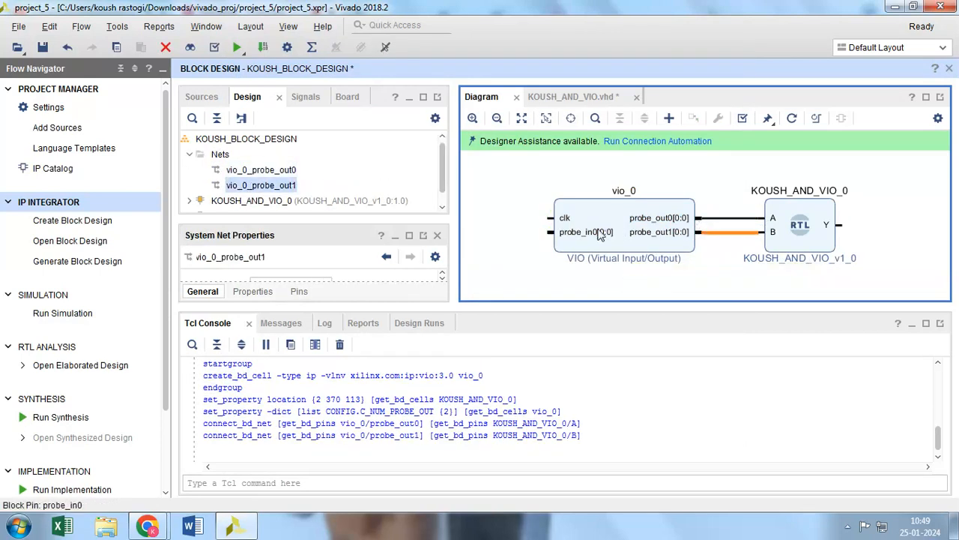
Make vio_0's clk pin external and connect output Y of KOUSH_AND_VIO_0 back to vio_0's probe_in0
right_click(556, 212)
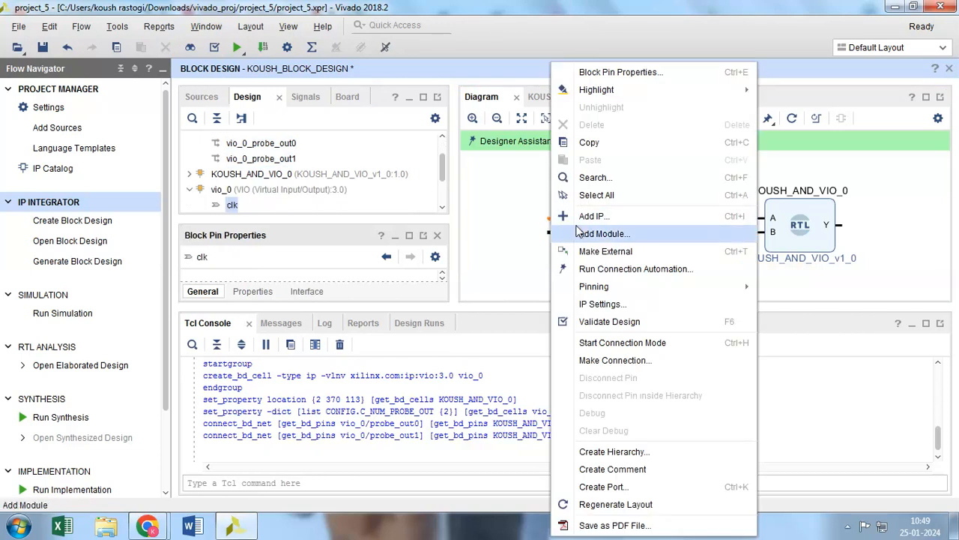
left_click(599, 224)
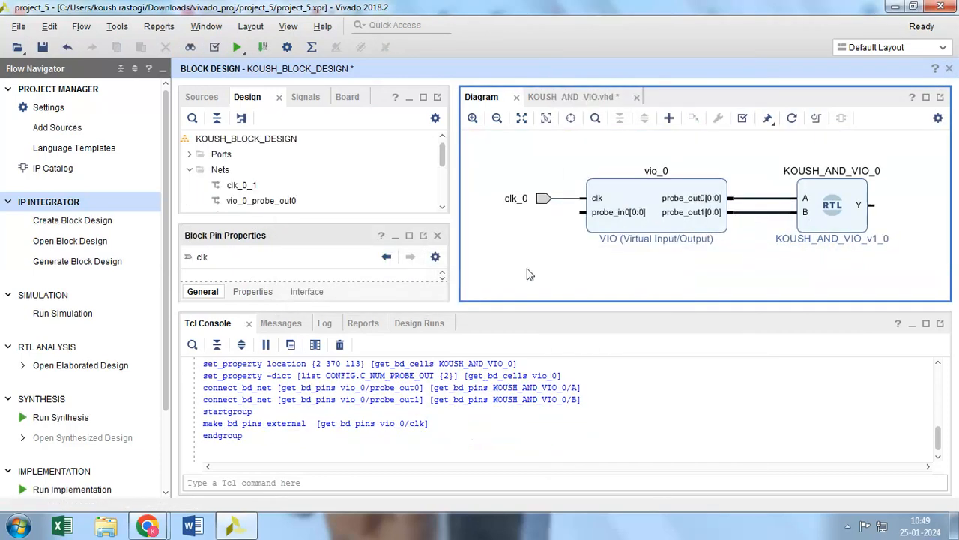
left_click_drag(882, 199, 584, 212)
left_click(562, 255)
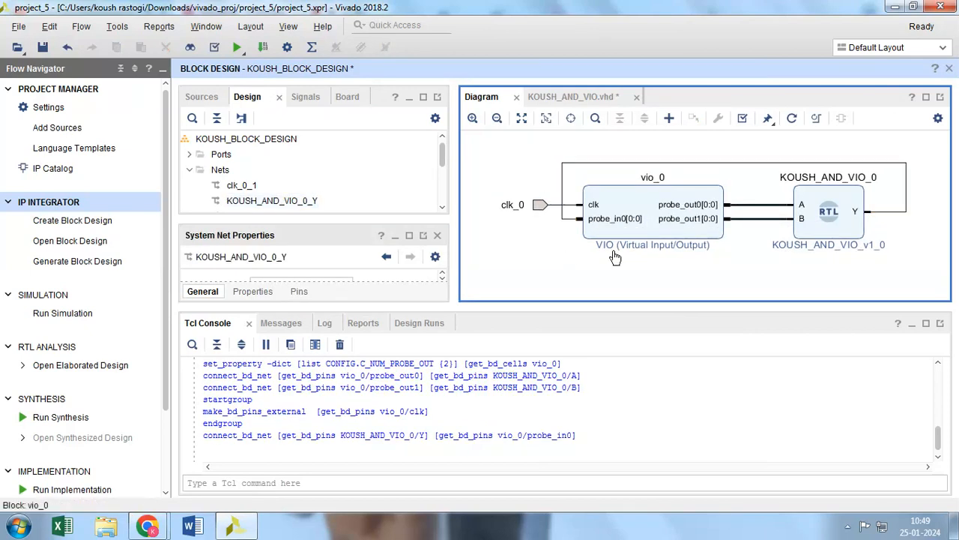
mouse_move(147, 525)
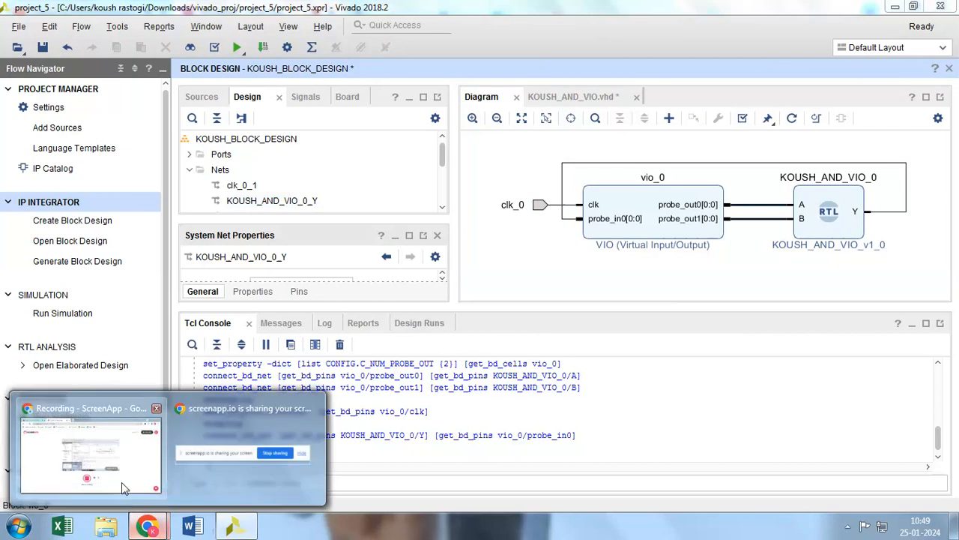
left_click(113, 484)
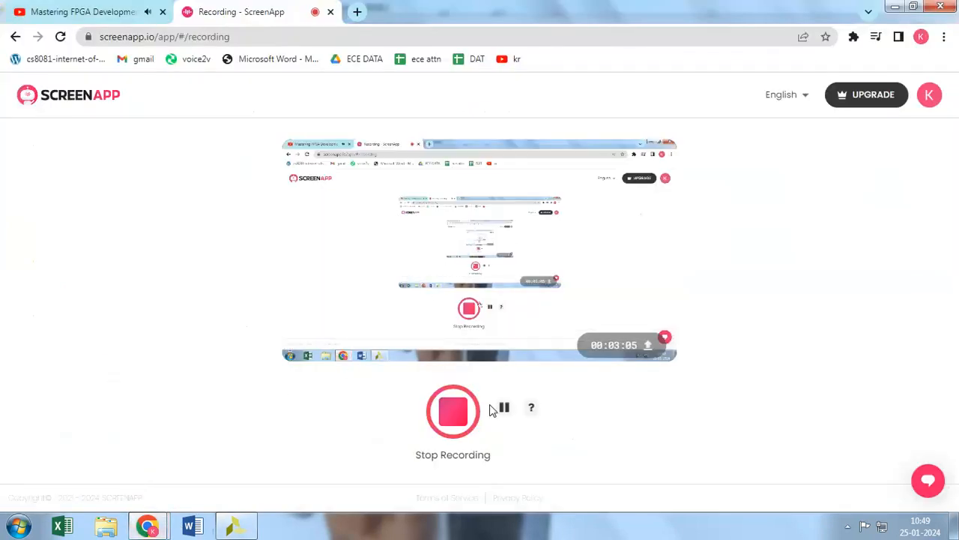
left_click(249, 525)
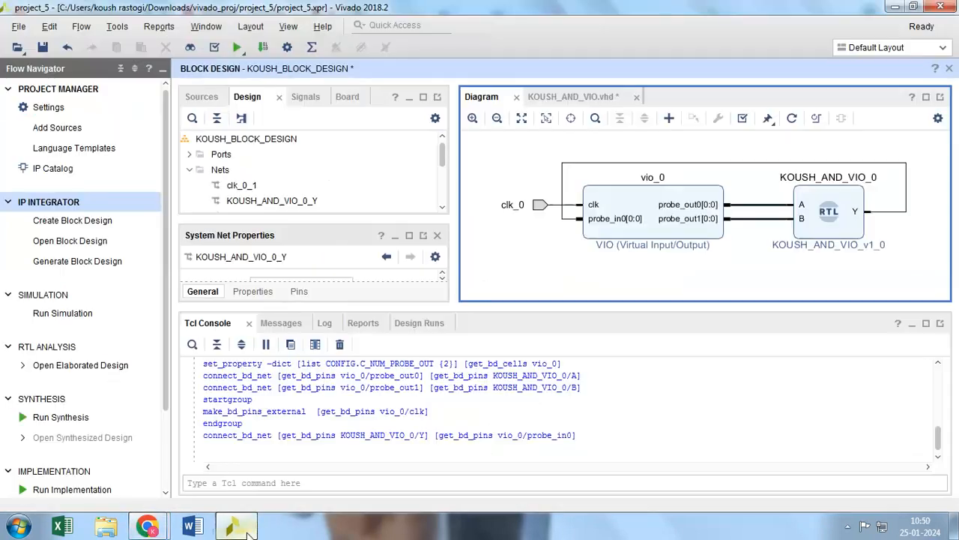
Validate the block design and regenerate the diagram's layout
left_click(746, 123)
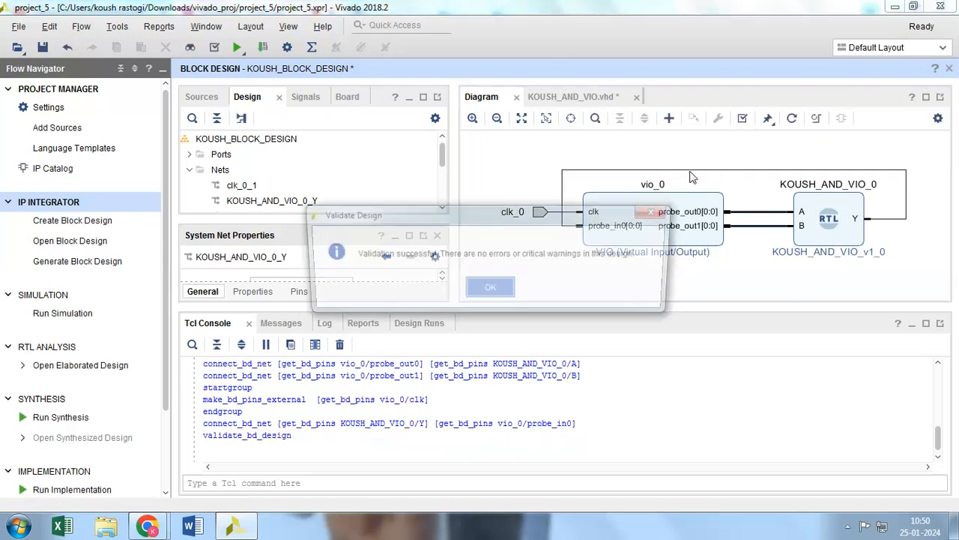
left_click(503, 289)
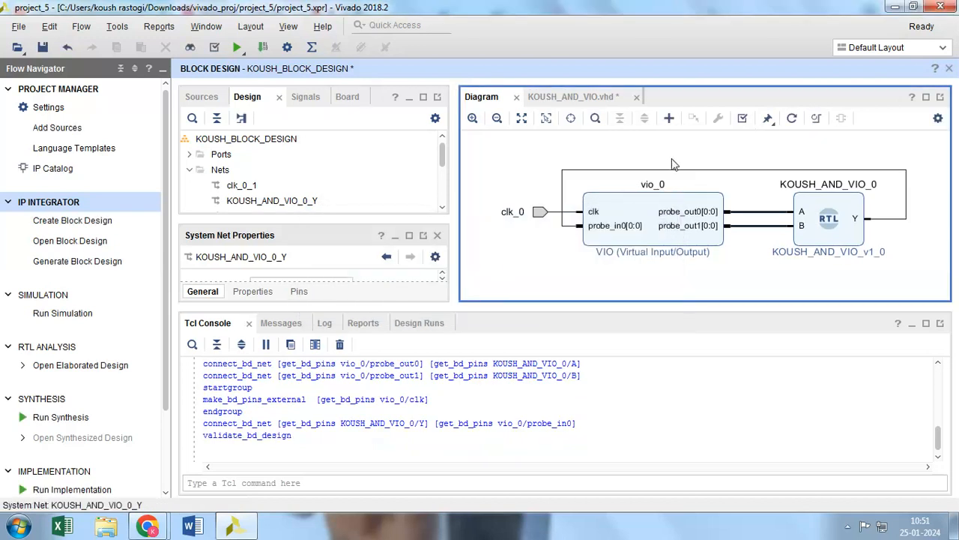
left_click(801, 124)
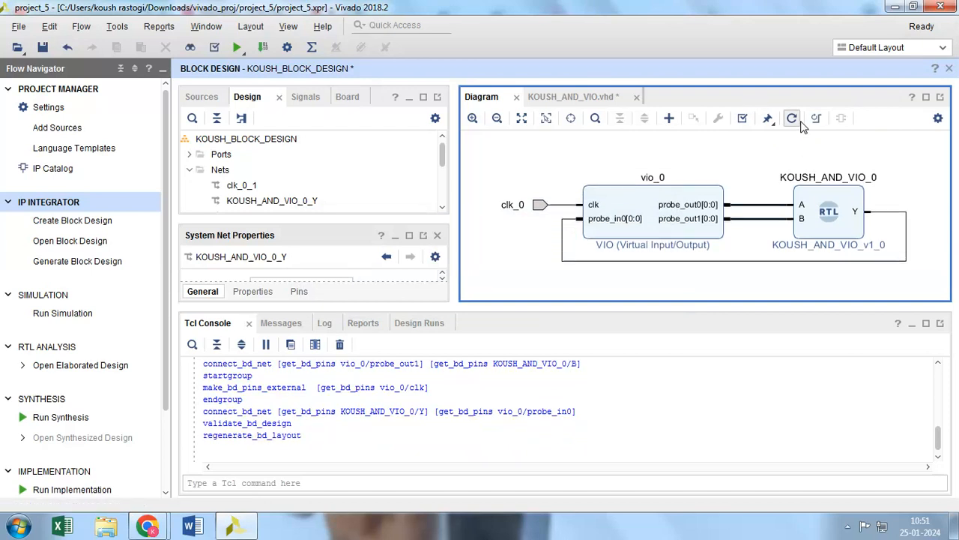
Rerun Validate Design on the regenerated block design and dismiss the validation report
left_click(743, 120)
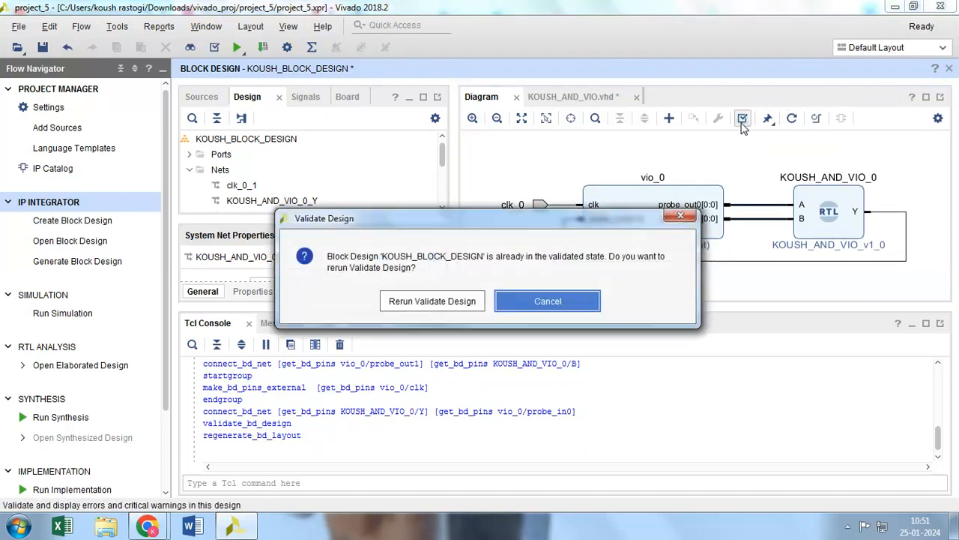
left_click(465, 302)
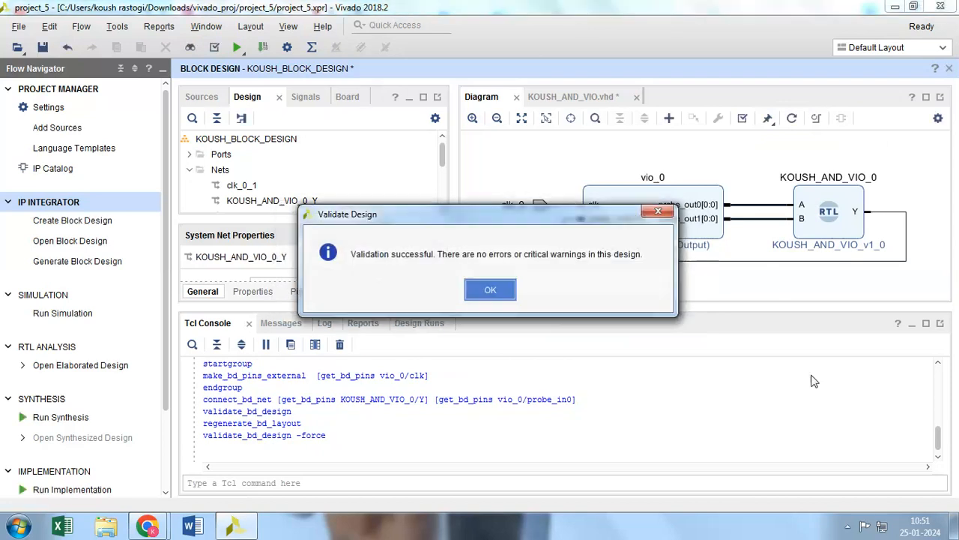
left_click(481, 293)
Create an HDL wrapper for KOUSH_BLOCK_DESIGN in Design Sources, letting Vivado manage the wrapper and auto-update it
left_click(201, 97)
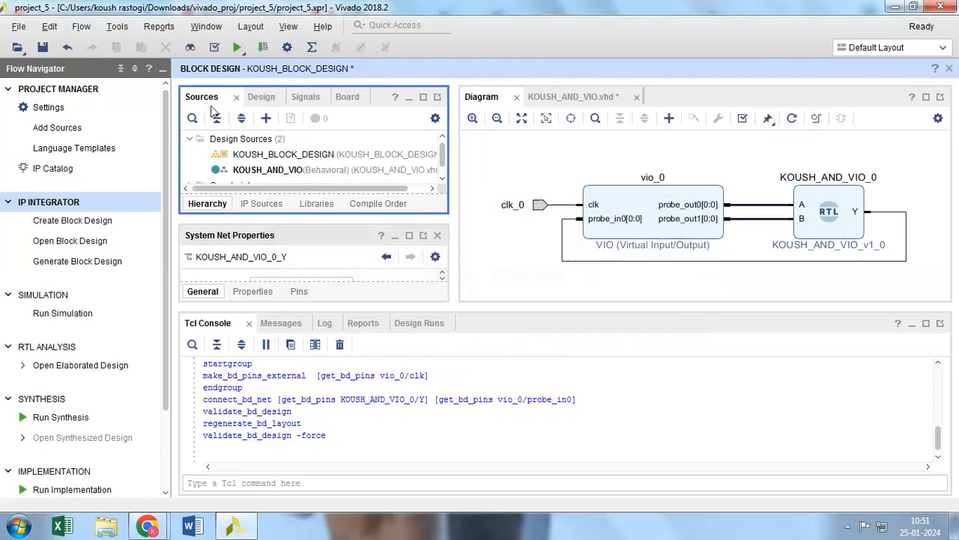
left_click(261, 155)
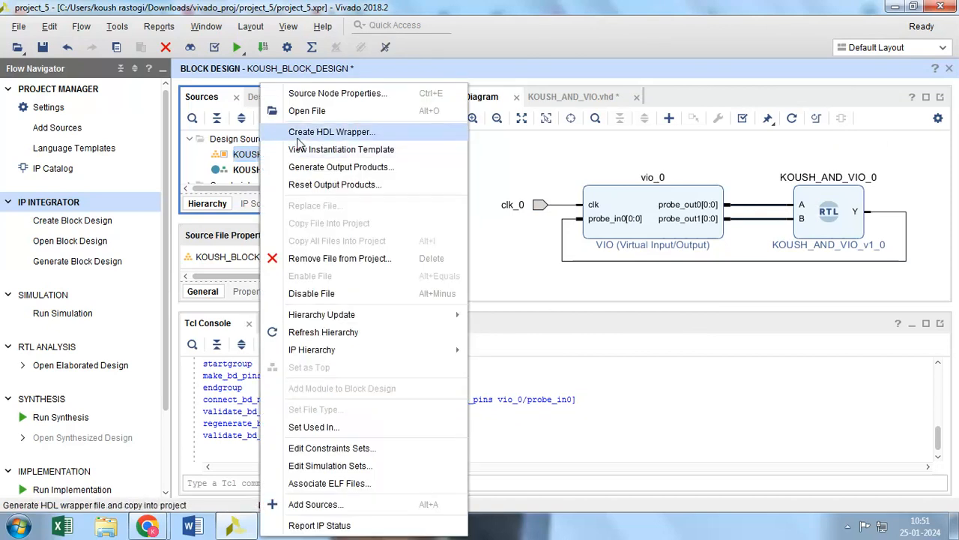
left_click(297, 141)
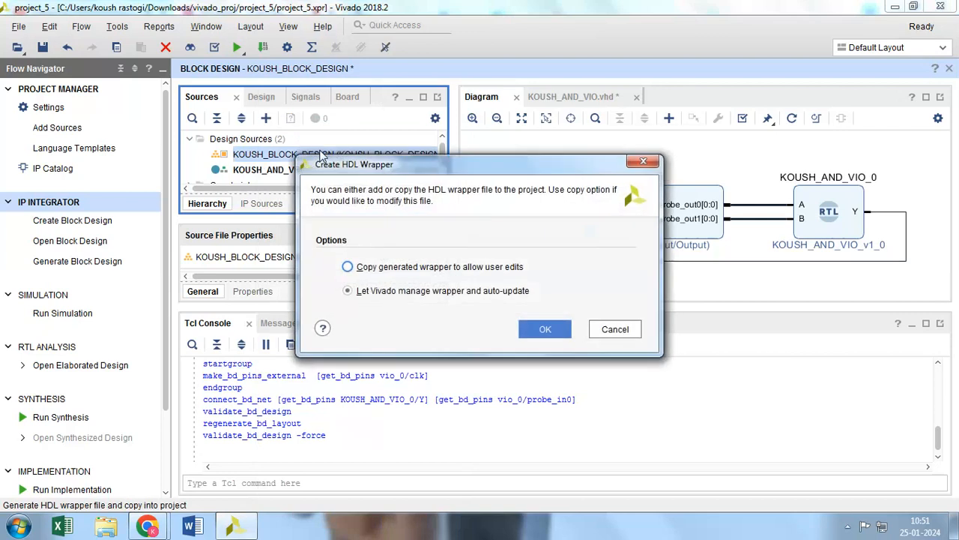
left_click(543, 331)
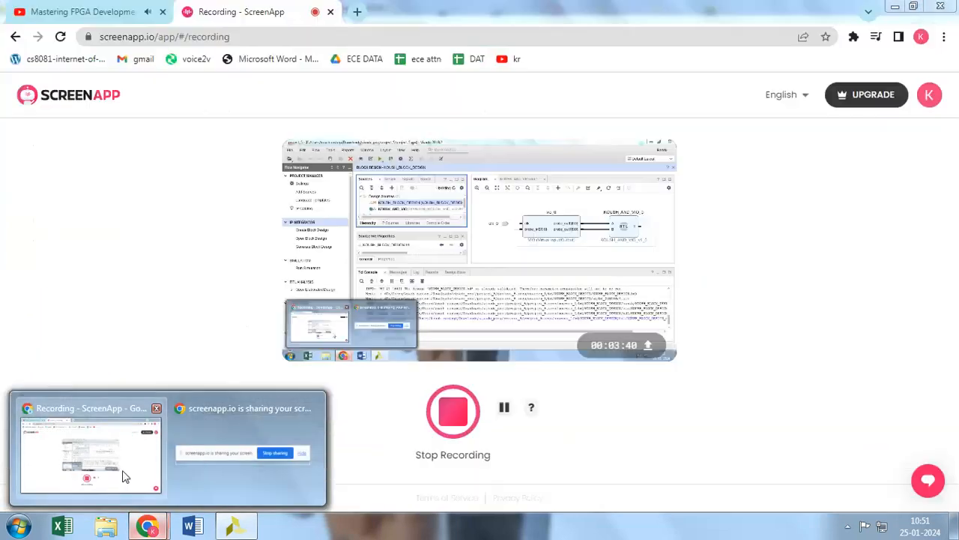
left_click(124, 475)
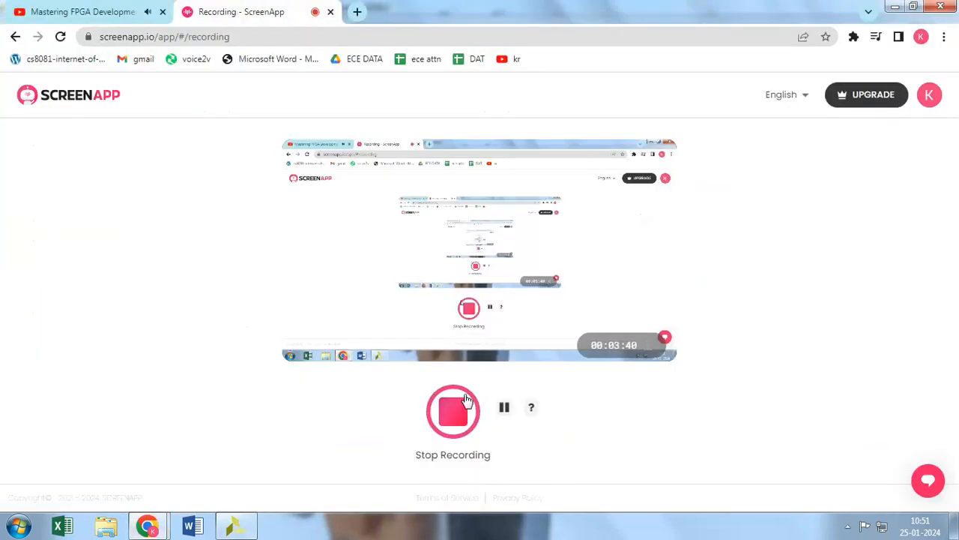
left_click(235, 527)
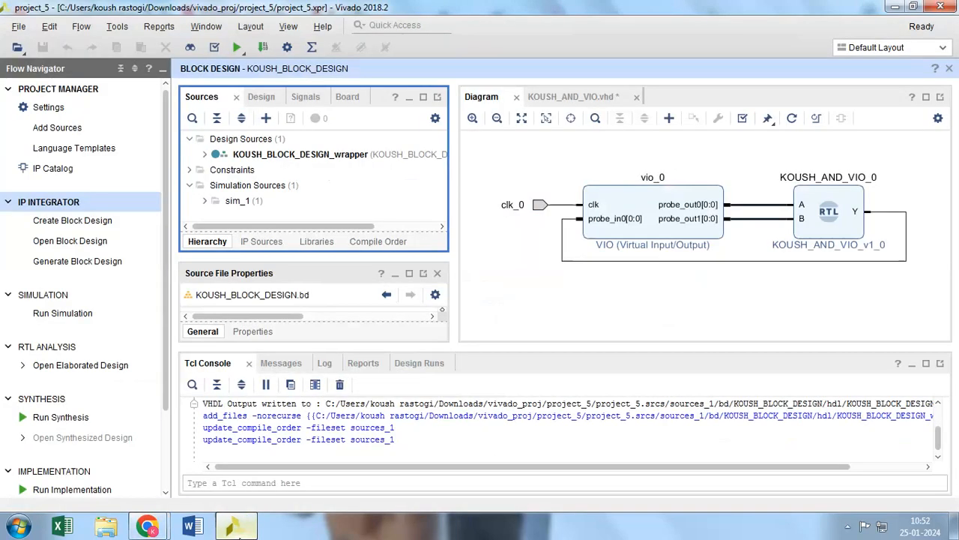
Examine the source hierarchy inside KOUSH_BLOCK_DESIGN_wrapper down to its module and VIO instances, then collapse it again
left_click(205, 154)
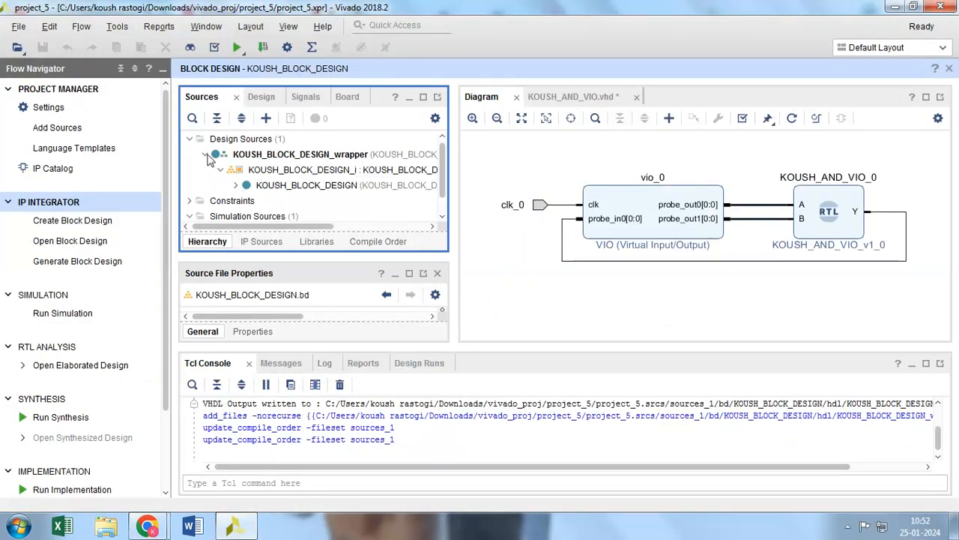
mouse_move(290, 225)
left_mouse_down()
mouse_move(382, 227)
mouse_move(276, 230)
left_mouse_up()
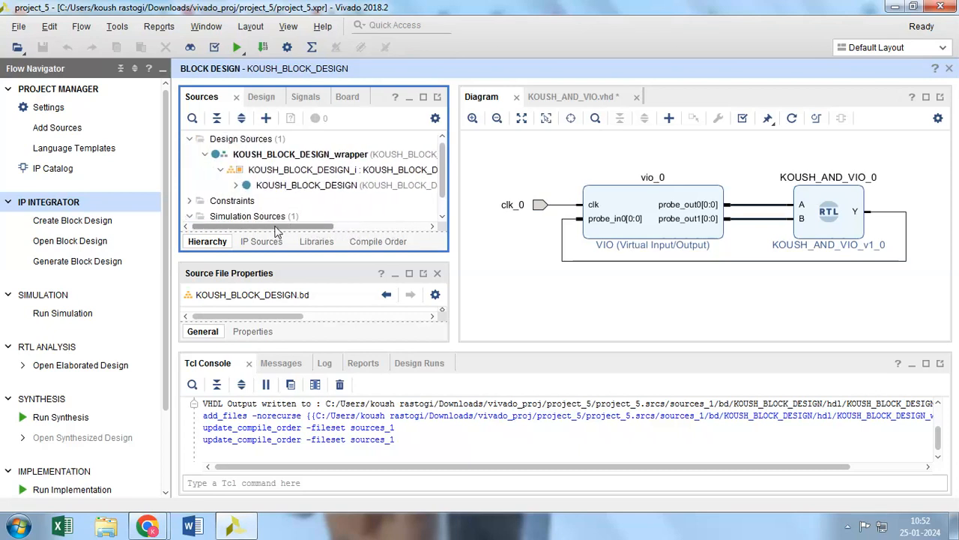
left_click(236, 186)
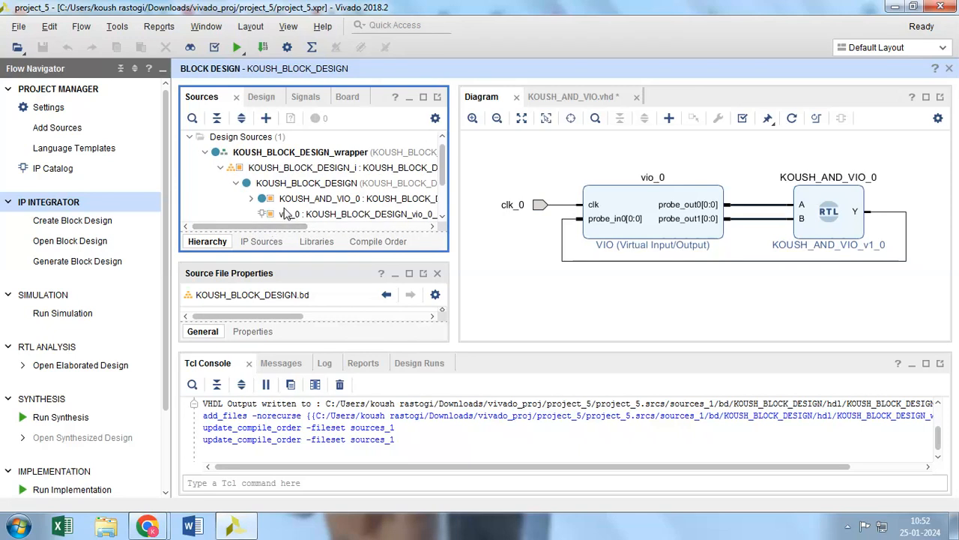
scroll(285, 224, "down", 1)
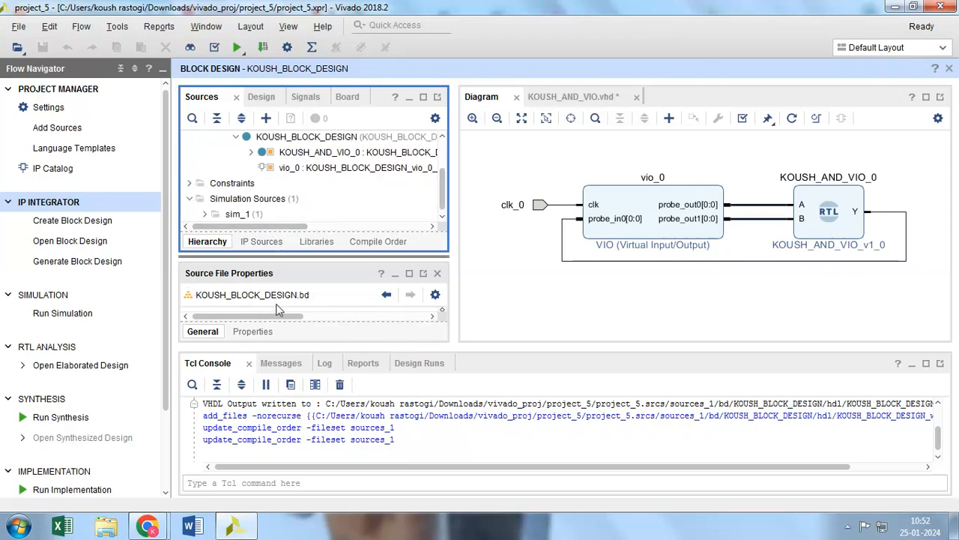
mouse_move(302, 226)
left_mouse_down()
mouse_move(348, 228)
mouse_move(300, 228)
left_mouse_up()
scroll(285, 195, "up", 1)
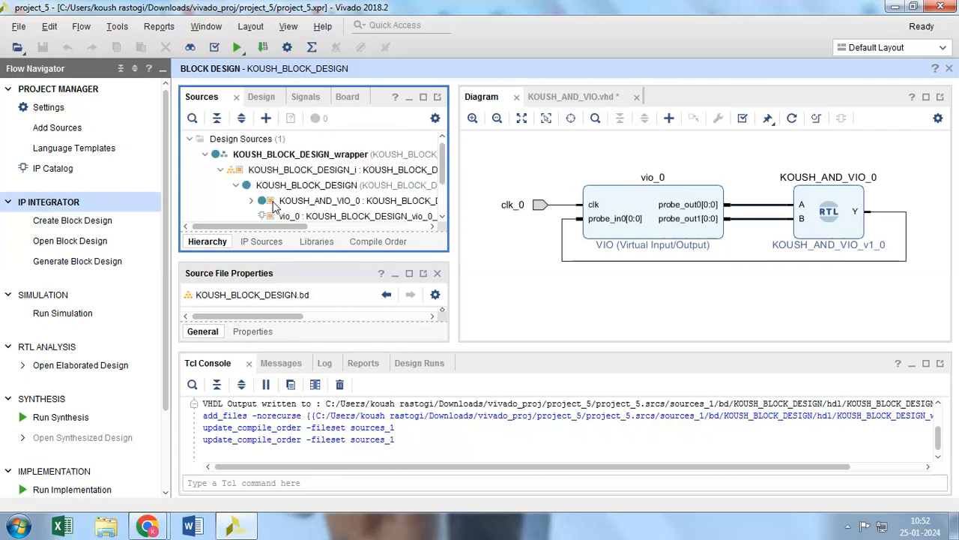
left_click(221, 171)
left_click(205, 154)
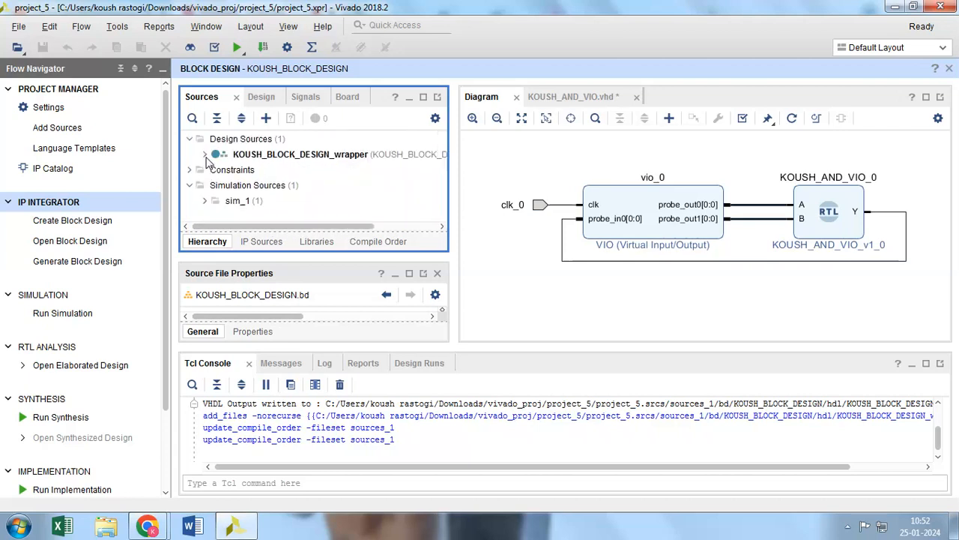
Save KOUSH_AND_VIO.vhd and launch synthesis on the local host with 1 job in the default launch directory
left_click(74, 424)
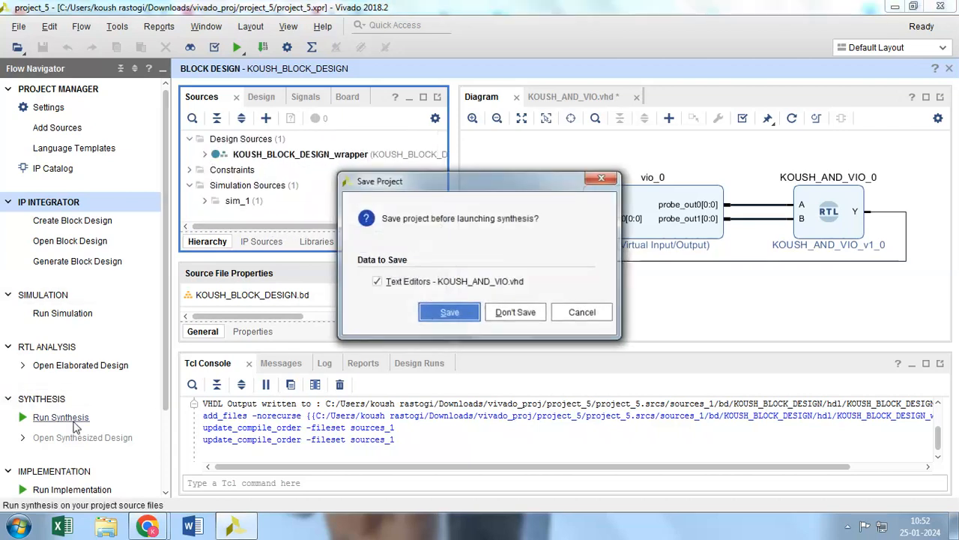
left_click(447, 313)
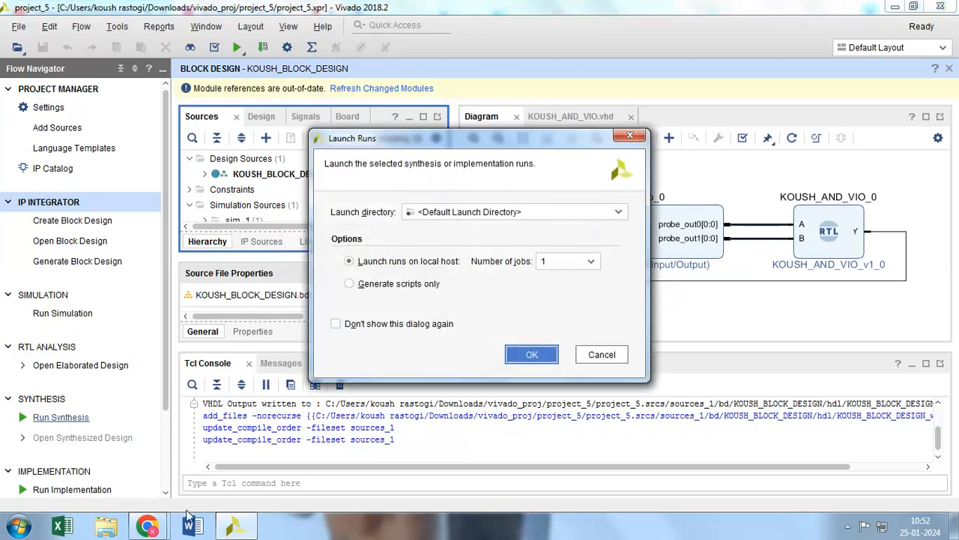
left_click(532, 354)
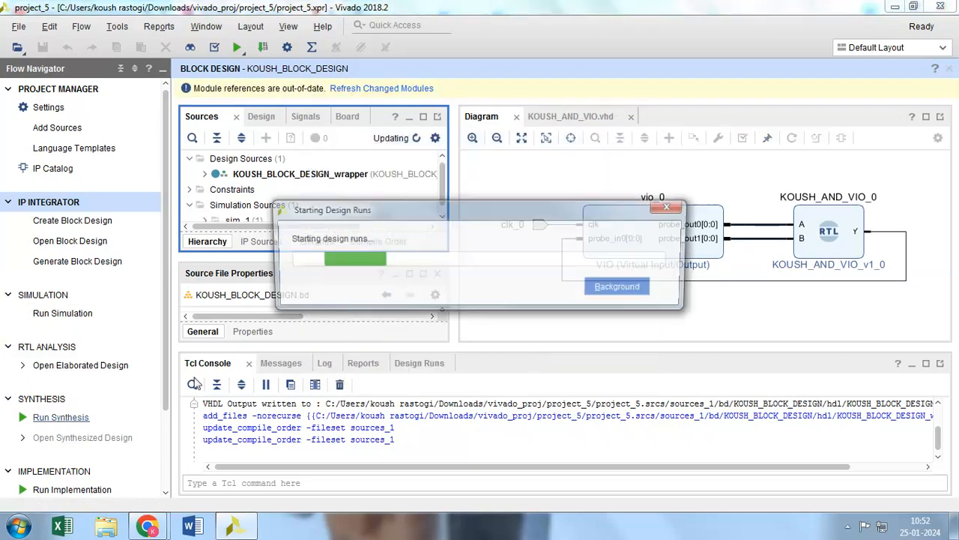
mouse_move(148, 526)
left_click(145, 452)
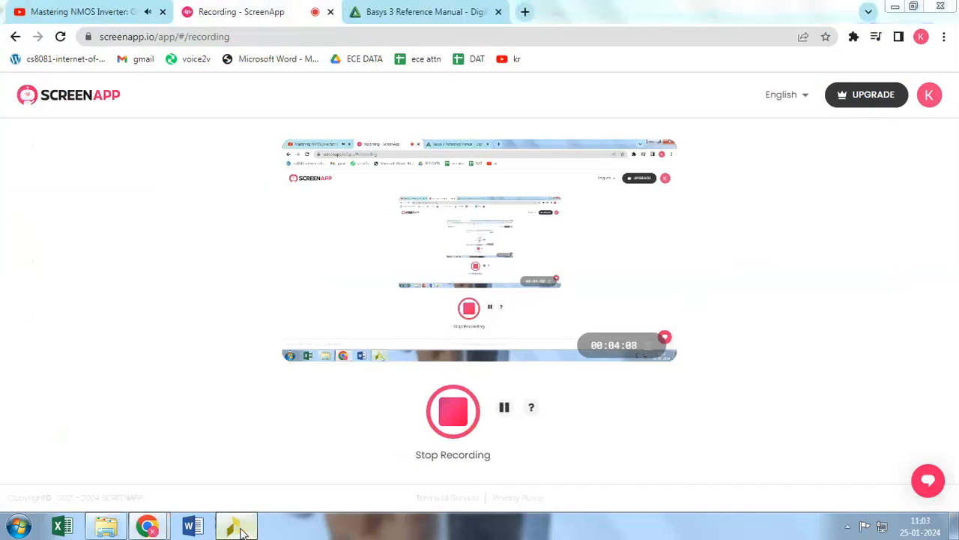
left_click(240, 529)
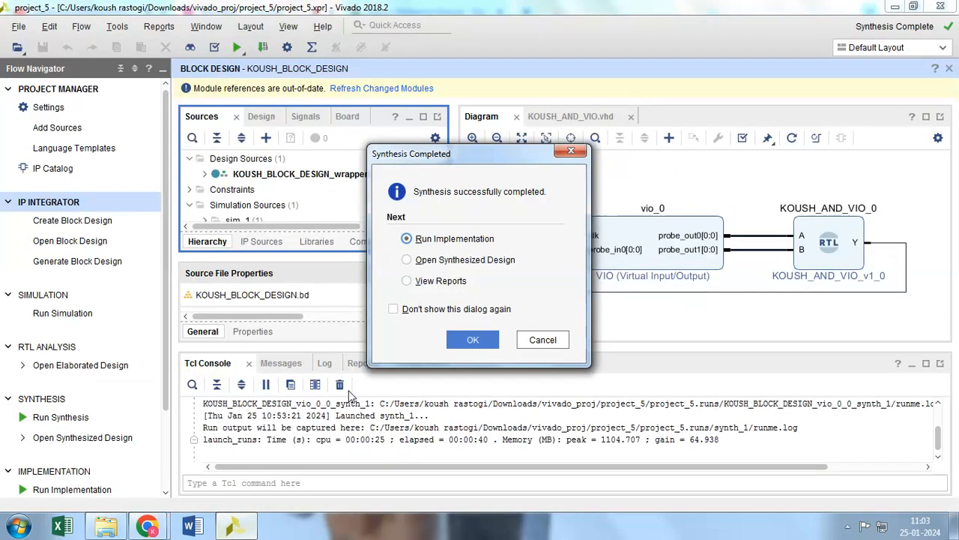
Open the synthesized design once synthesis has completed
left_click(418, 262)
left_click(473, 340)
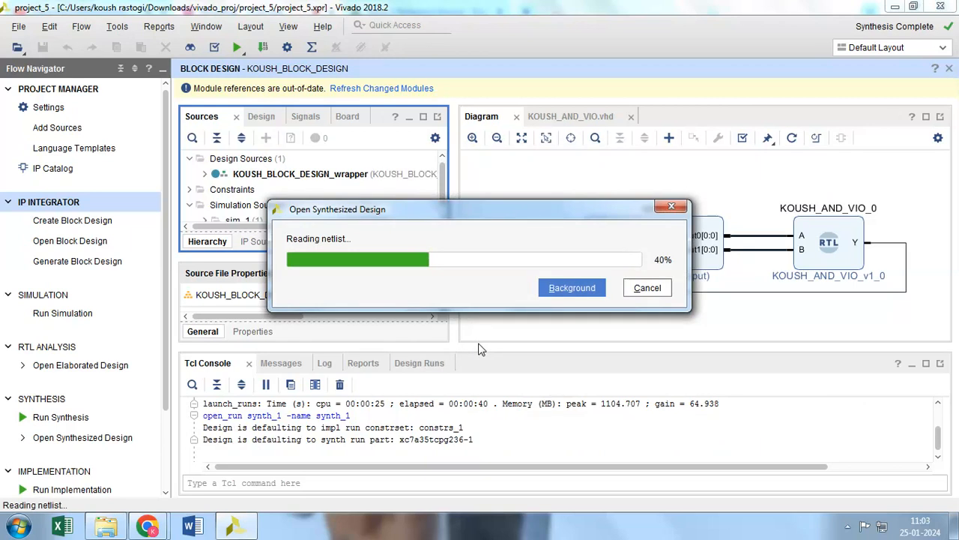
mouse_move(147, 526)
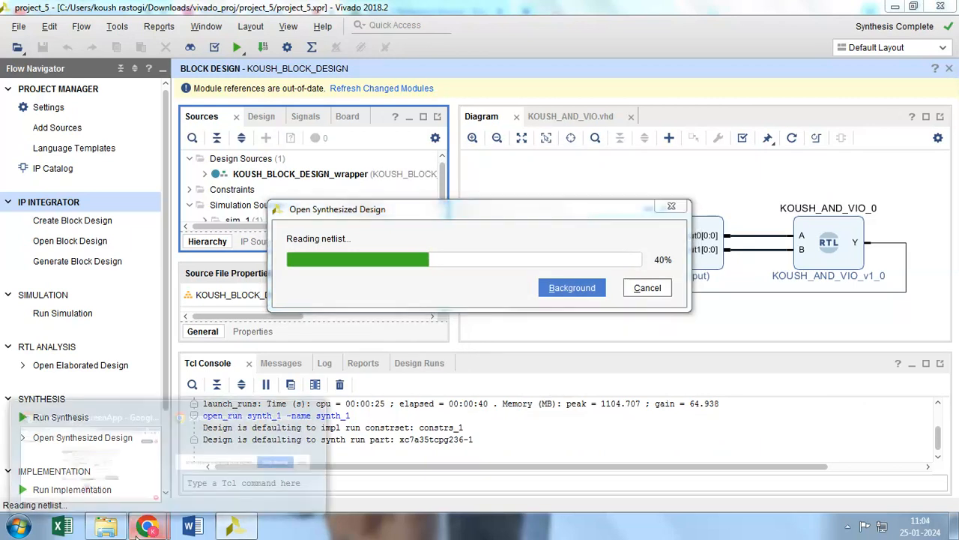
left_click(143, 474)
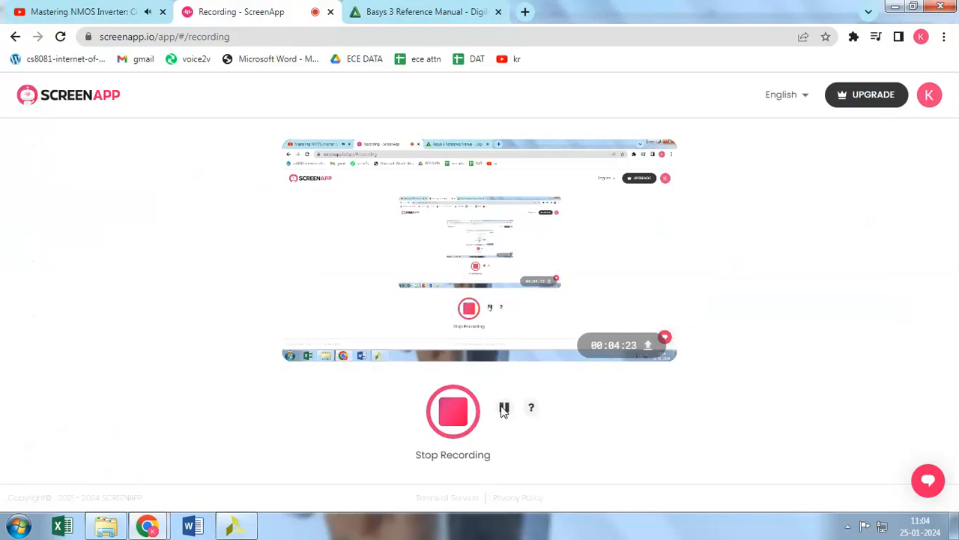
left_click(235, 527)
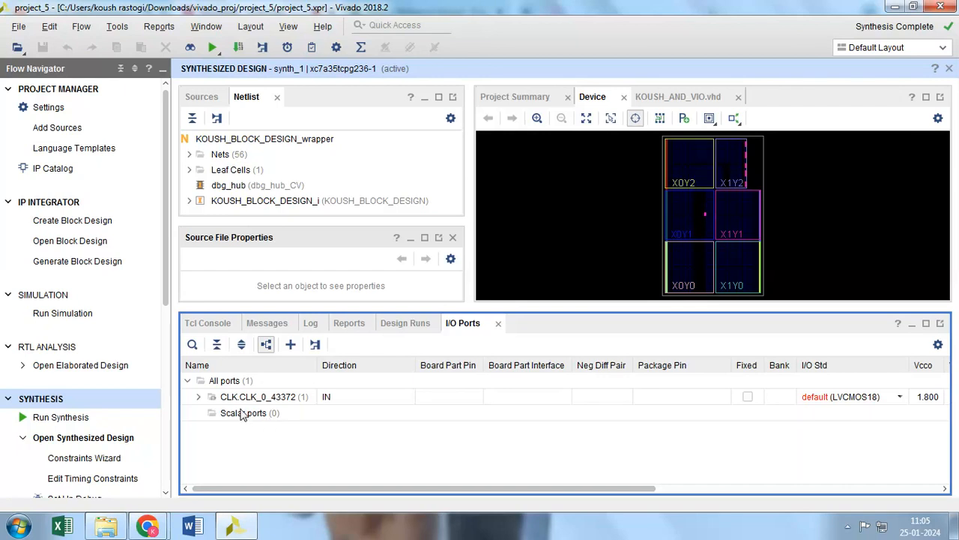
Expand the CLK.CLK_0_43372 port group down to clk_0 and assign the clk_0 port to package pin W5
left_click(198, 397)
left_click(211, 412)
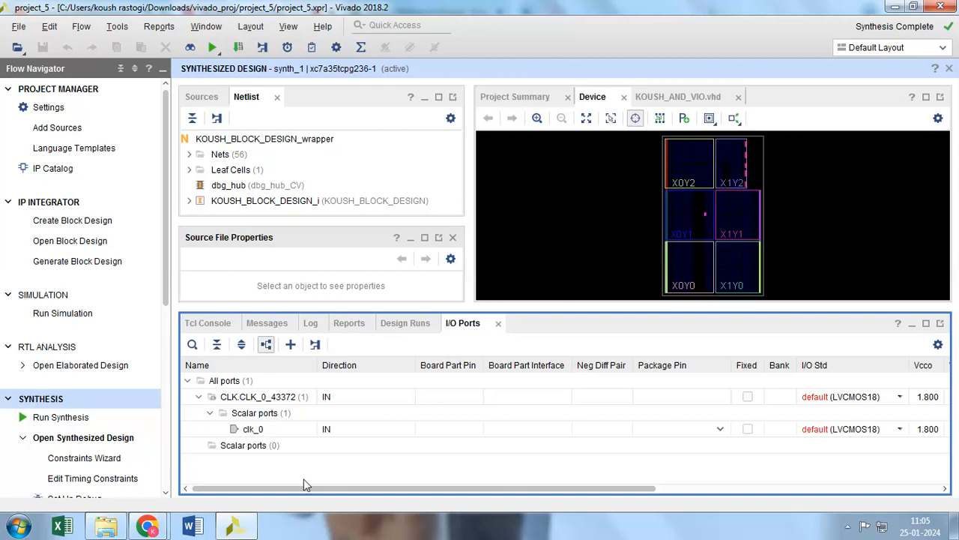
mouse_move(330, 488)
left_mouse_down()
mouse_move(420, 493)
mouse_move(347, 496)
left_mouse_up()
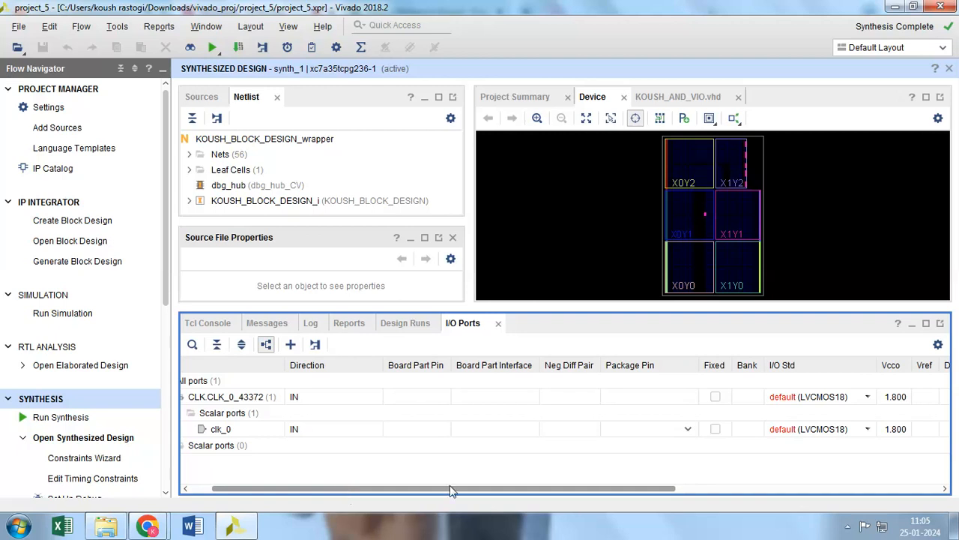
left_click(688, 432)
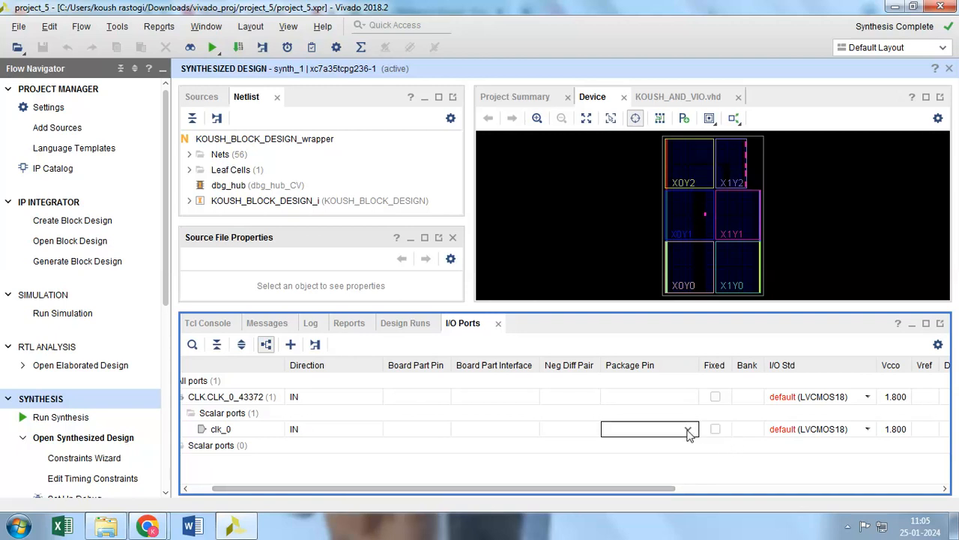
left_click(688, 432)
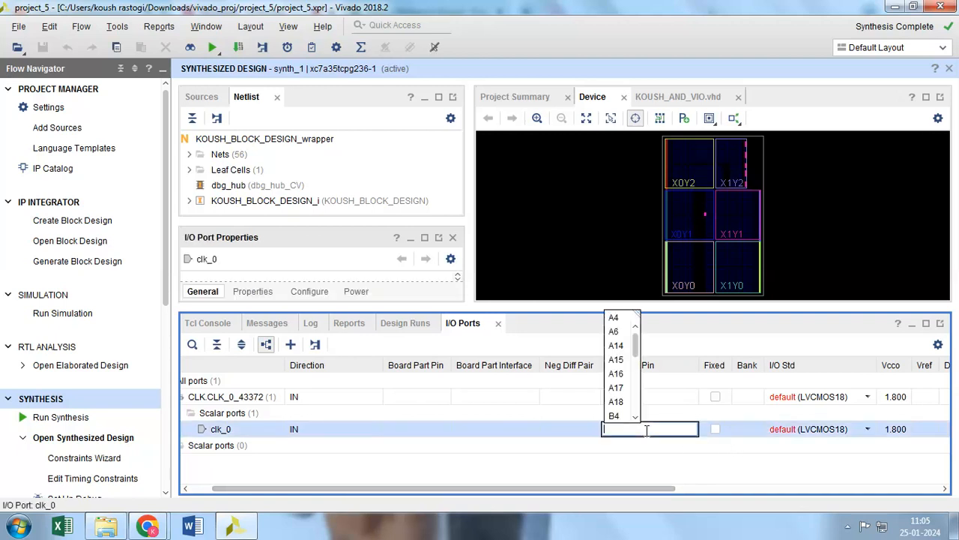
left_click_drag(636, 341, 637, 405)
left_click(616, 405)
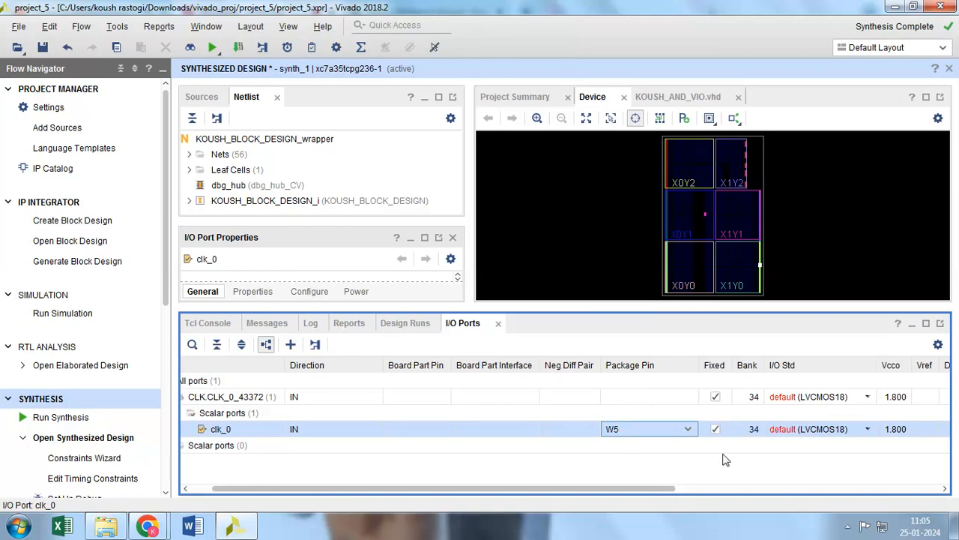
Set the I/O standard of the clk_0 port to LVCMOS33
left_click(866, 430)
left_click(868, 430)
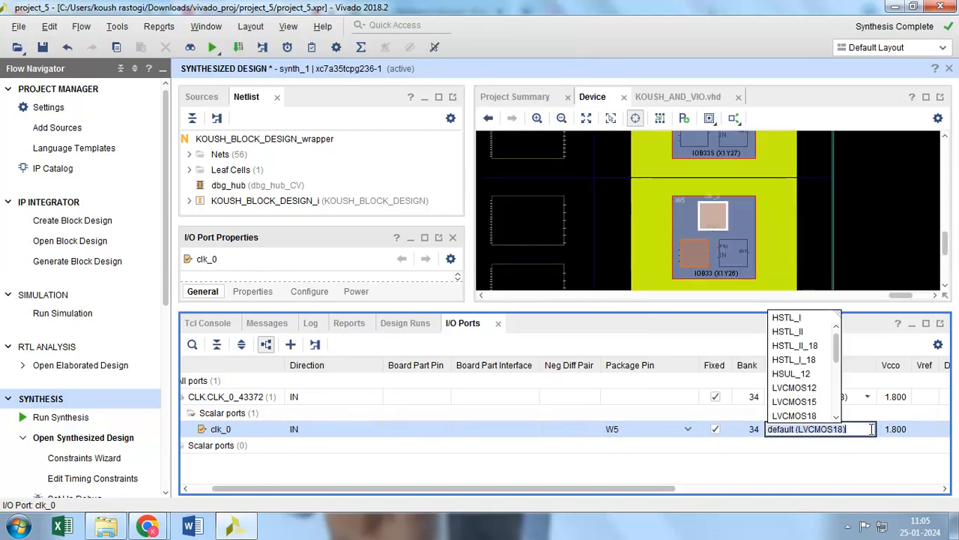
left_click(871, 443)
left_click(869, 429)
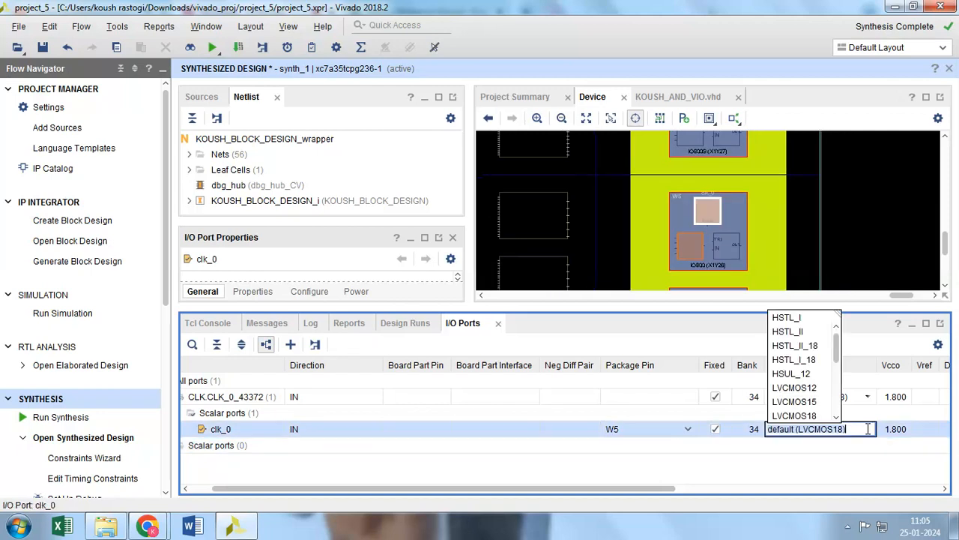
scroll(824, 408, "down", 3)
scroll(825, 409, "up", 3)
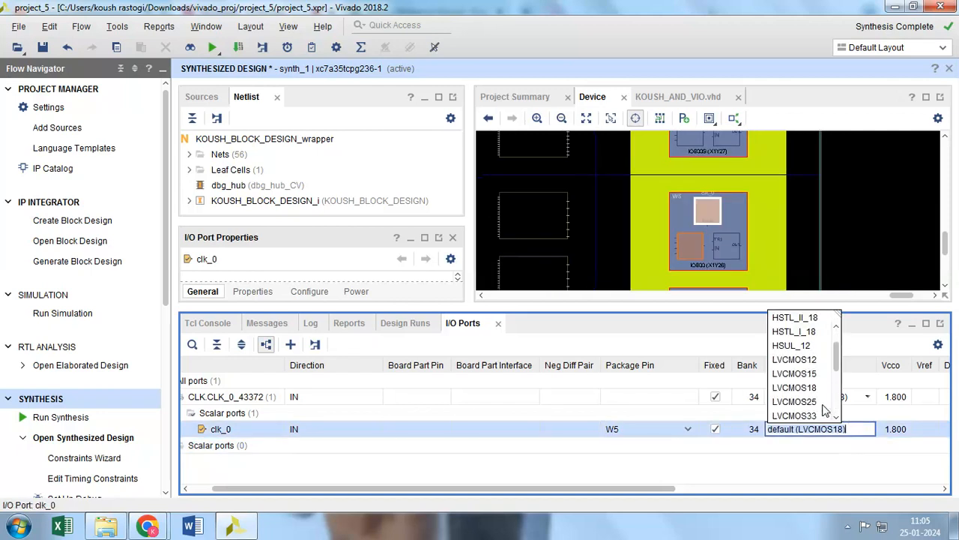
left_click(813, 413)
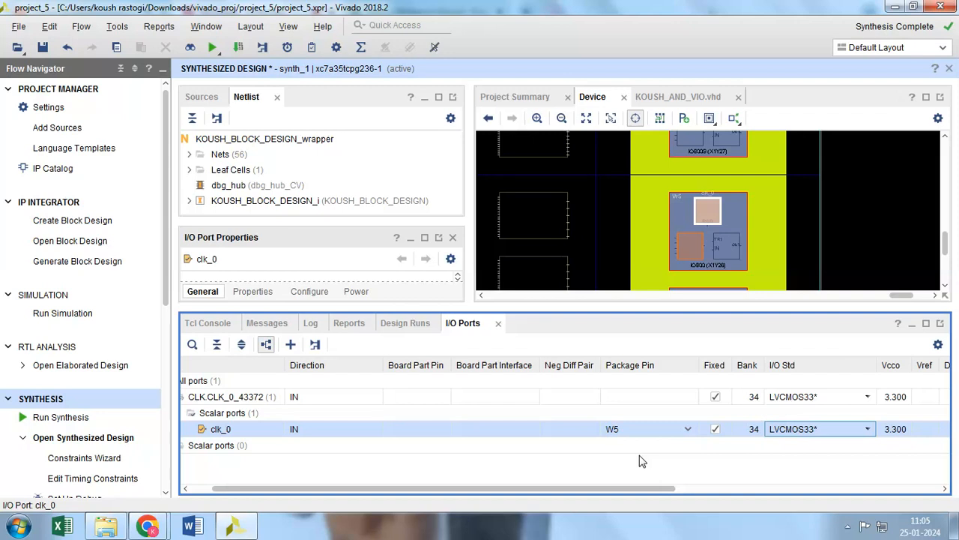
Save the constraints to a new XDC file named KOUSH_CONSTRAINTS, local to the project
key("ctrl+s")
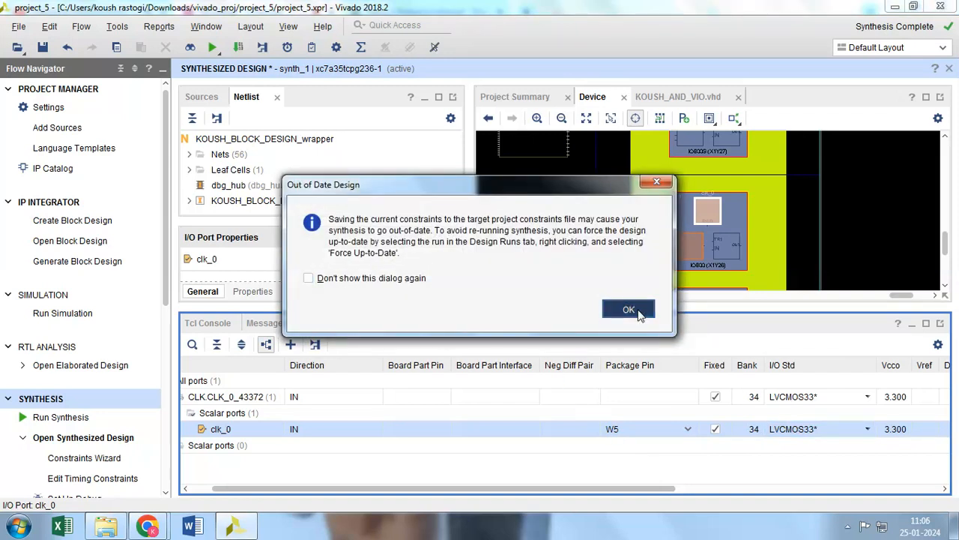
left_click(638, 314)
type("KOUSH_COON")
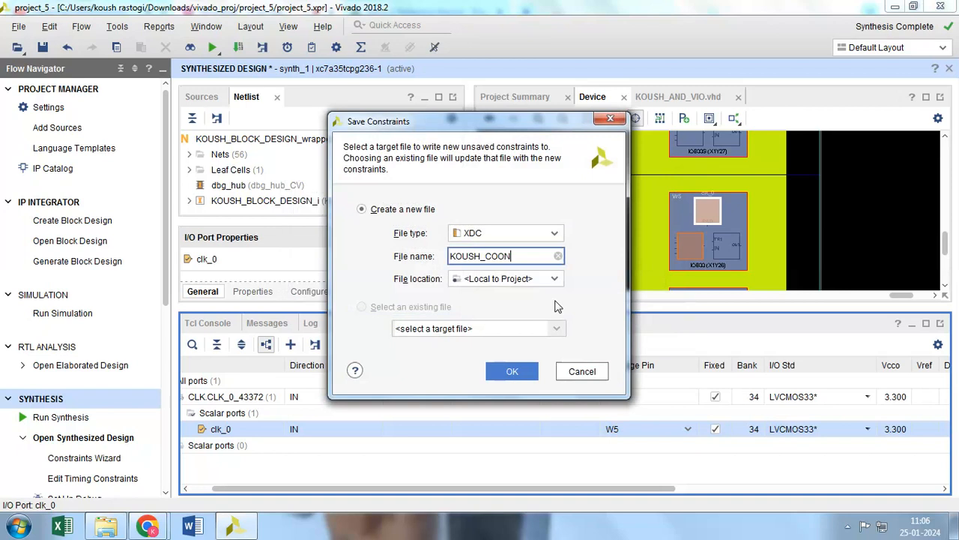
key("BackSpace")
left_click(514, 372)
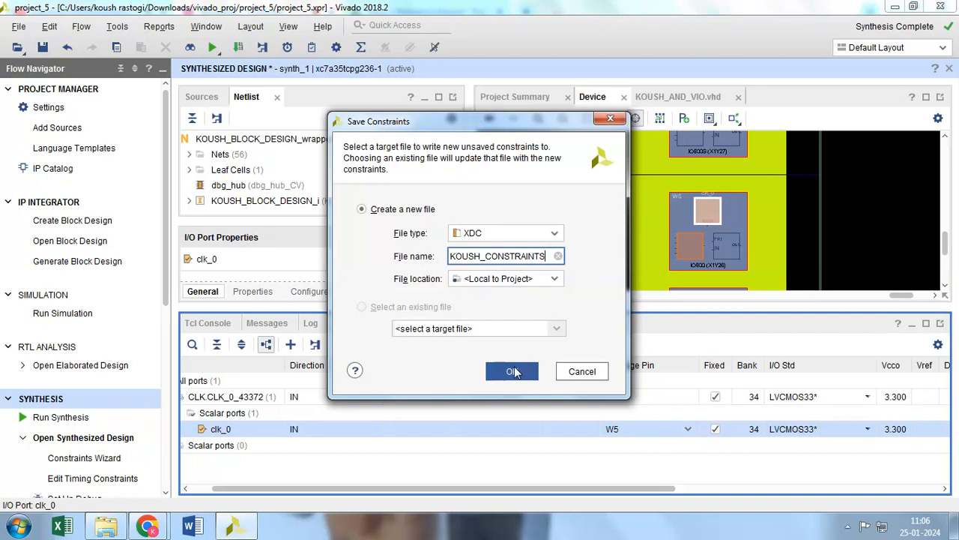
left_click(511, 373)
left_click(511, 373)
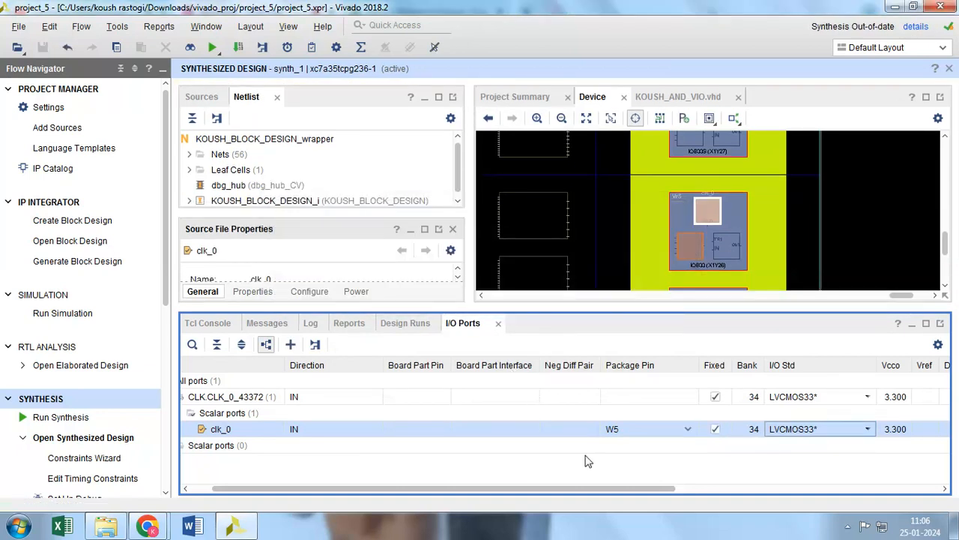
Expand Constraints in the source hierarchy and select KOUSH_CONSTRAINTS.xdc under constrs_1
left_click(202, 97)
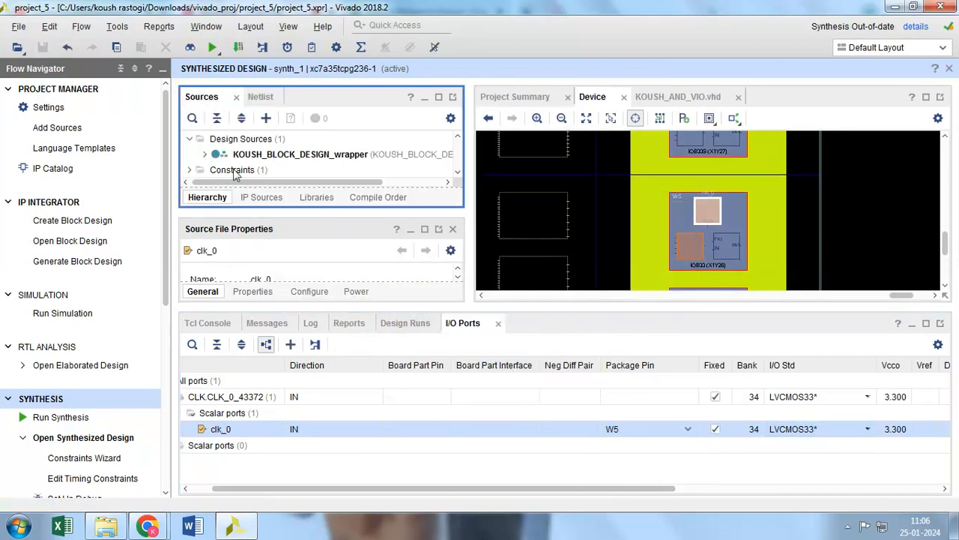
scroll(234, 176, "down", 2)
scroll(247, 171, "down", 1)
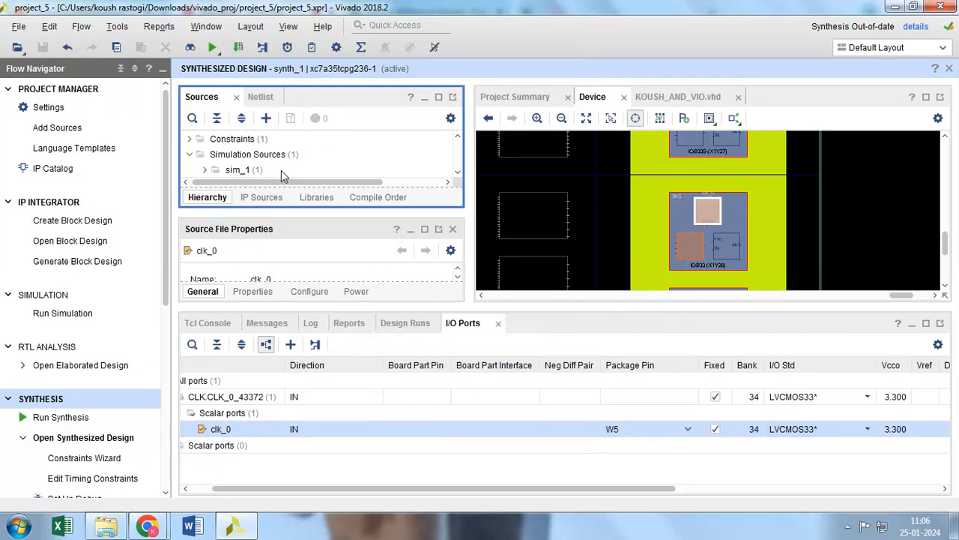
left_click(189, 139)
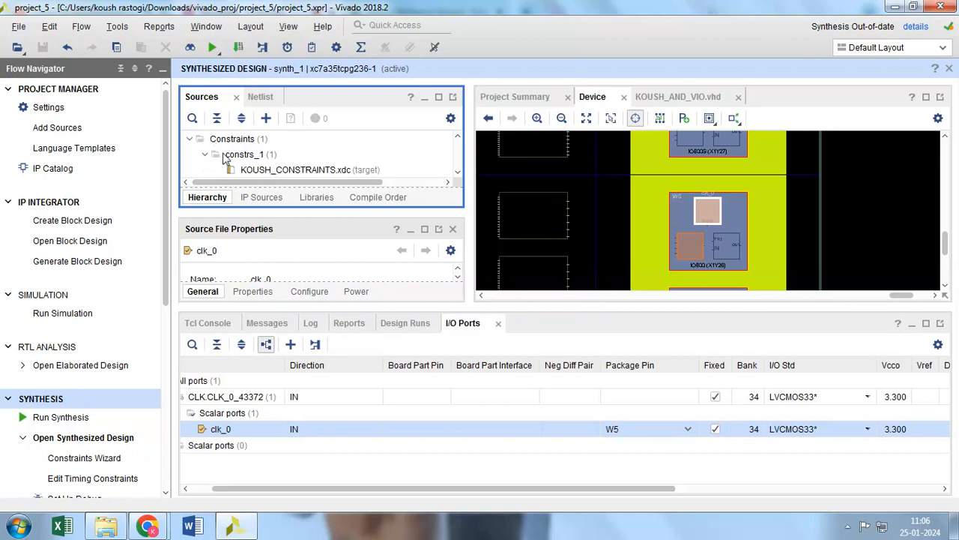
scroll(262, 166, "down", 1)
left_click(275, 146)
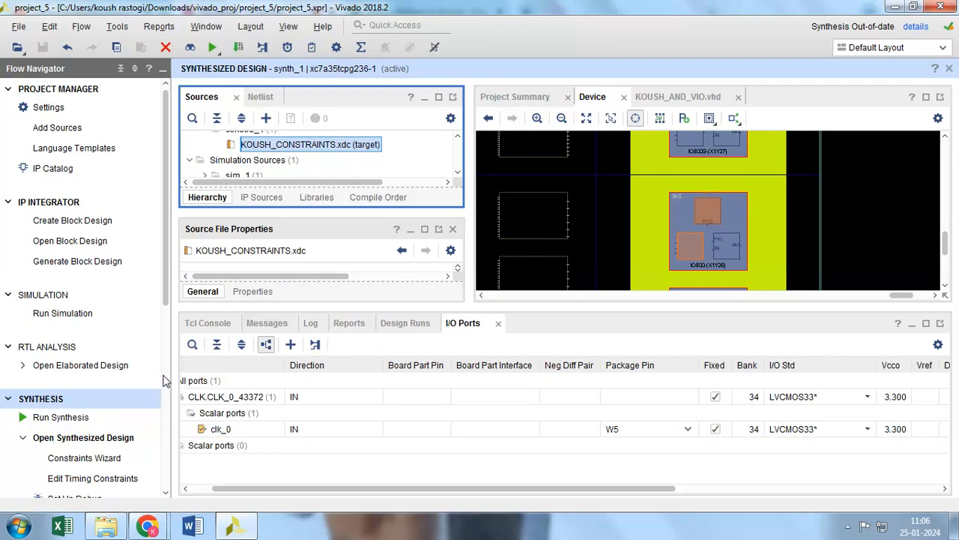
Run implementation with synthesis launched first, refreshing the changed modules and launching the runs on the local host with 1 job
scroll(165, 385, "down", 1)
scroll(103, 425, "down", 5)
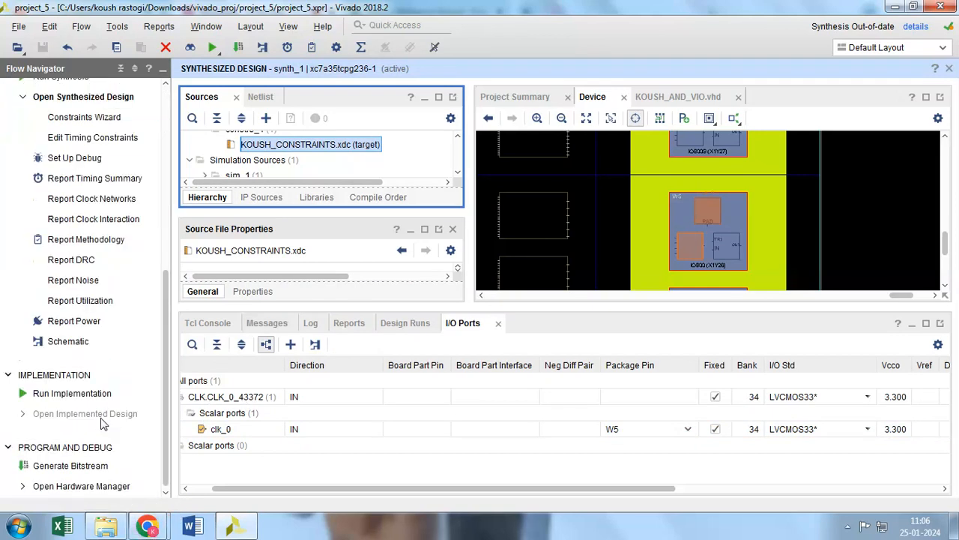
left_click(82, 396)
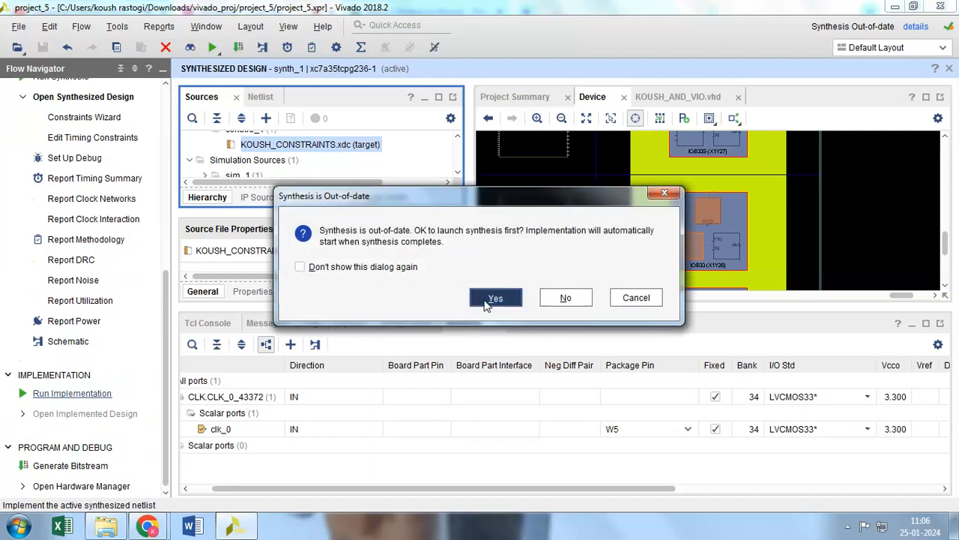
left_click(495, 298)
mouse_move(142, 504)
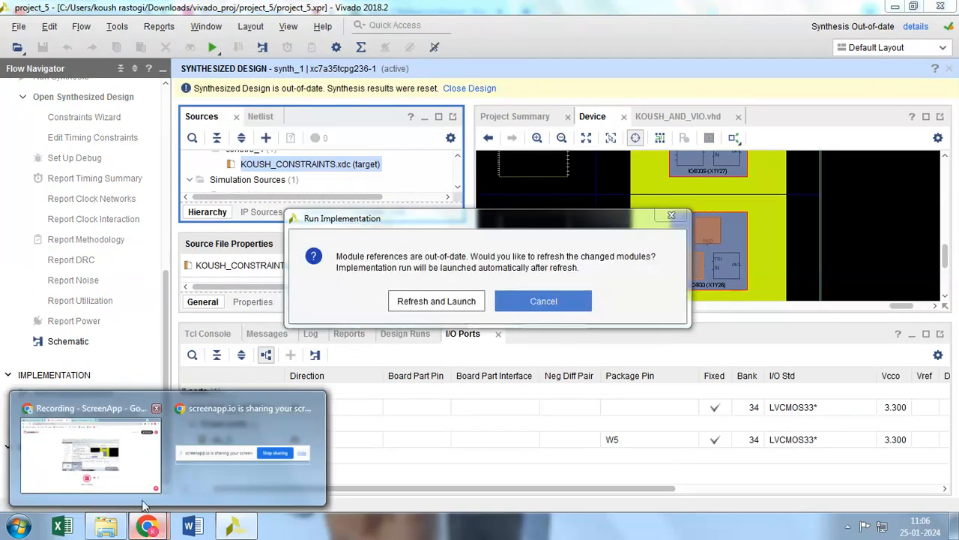
left_click(433, 303)
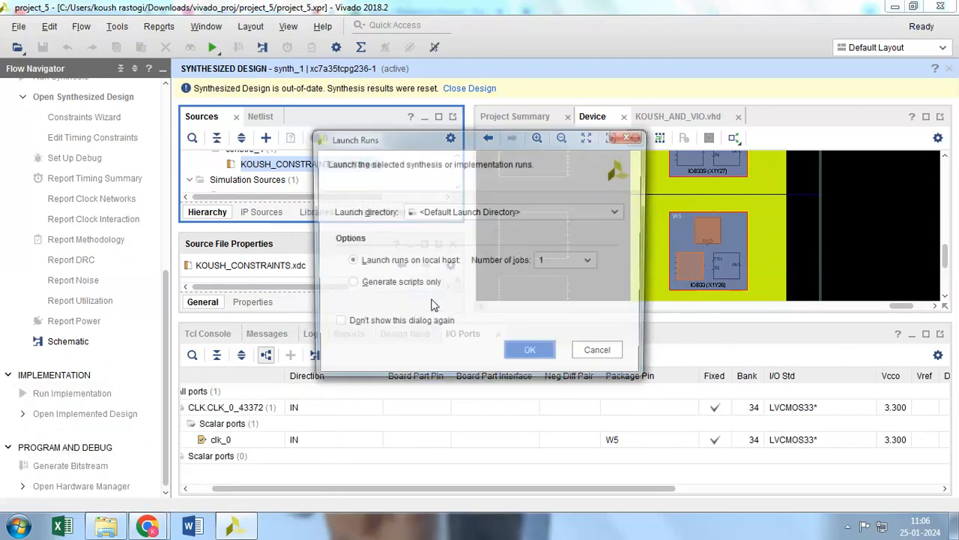
left_click(530, 350)
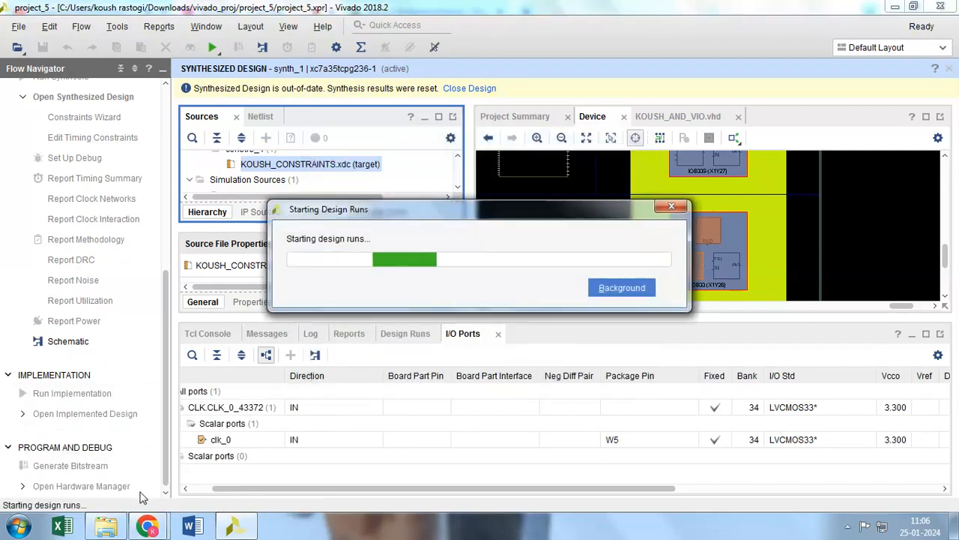
mouse_move(147, 524)
left_click(140, 466)
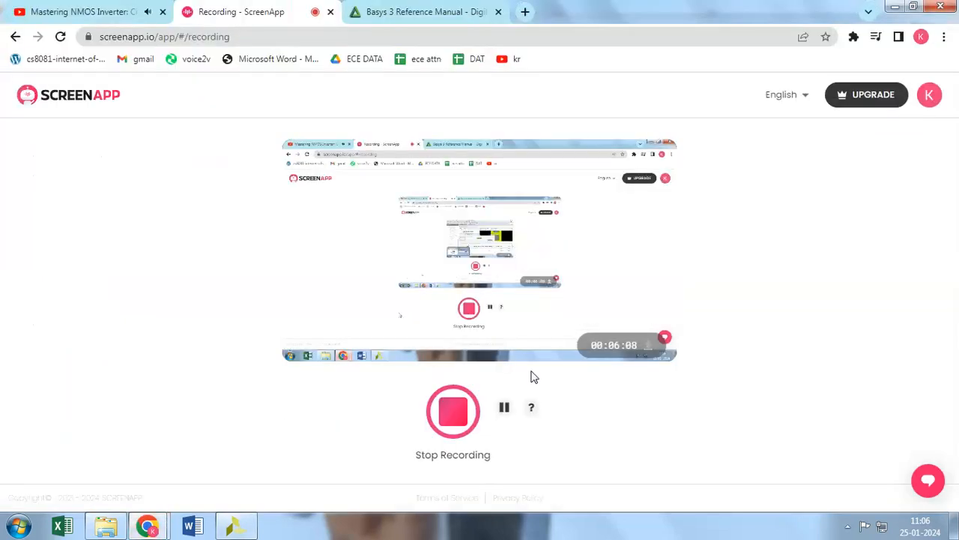
left_click(504, 407)
left_click(234, 527)
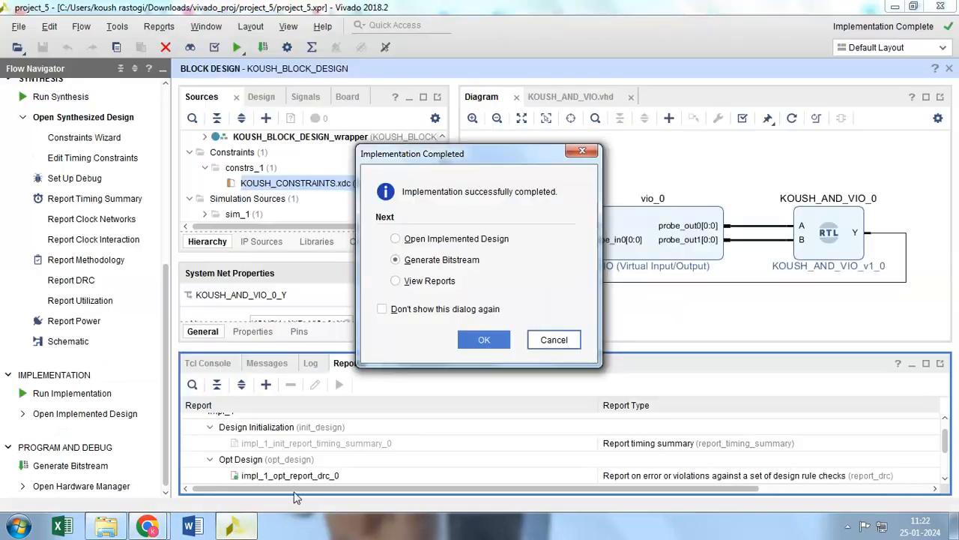
Dismiss the implementation completion dialog and generate the bitstream on the local host with 1 job in the default launch directory
left_click(554, 339)
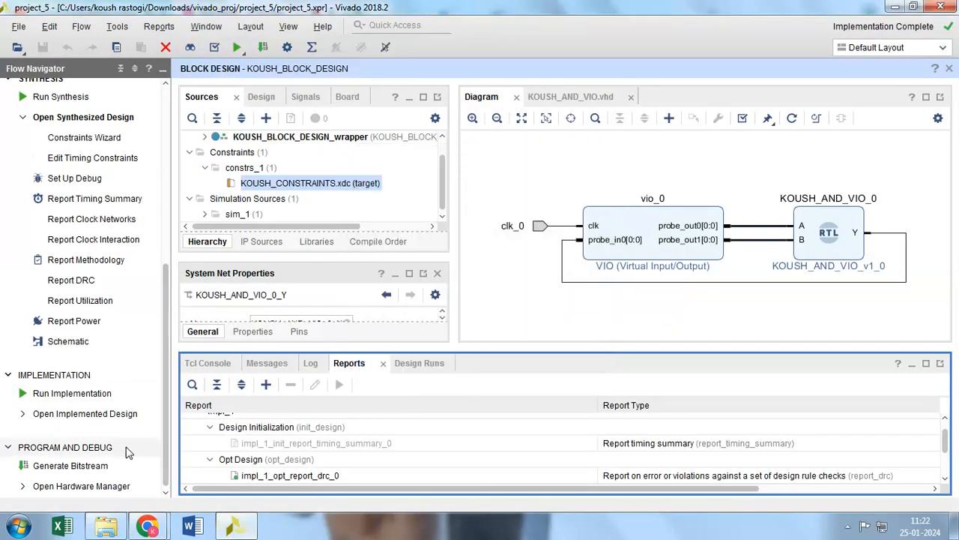
left_click(71, 466)
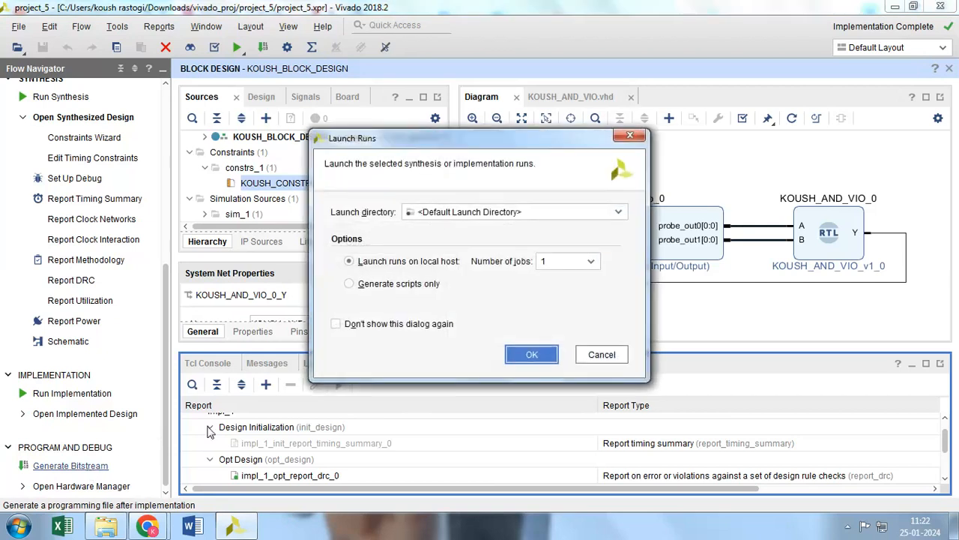
left_click(532, 357)
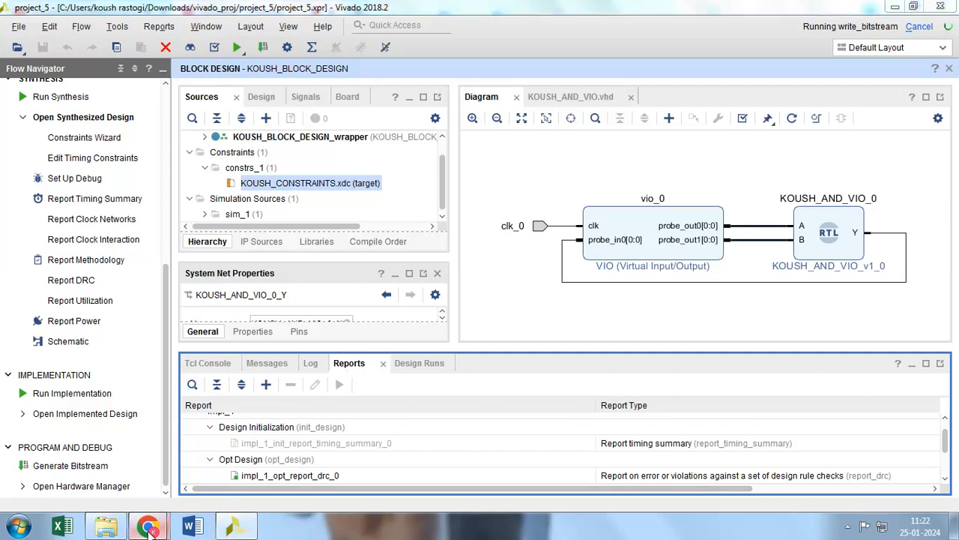
mouse_move(148, 526)
left_click(78, 454)
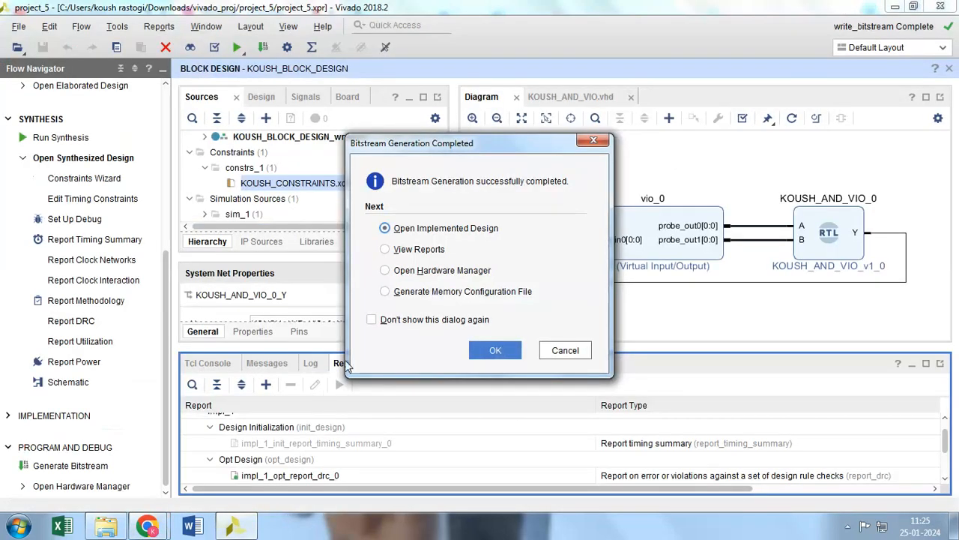
Open the Hardware Manager once bitstream generation has completed
left_click(384, 270)
left_click(495, 353)
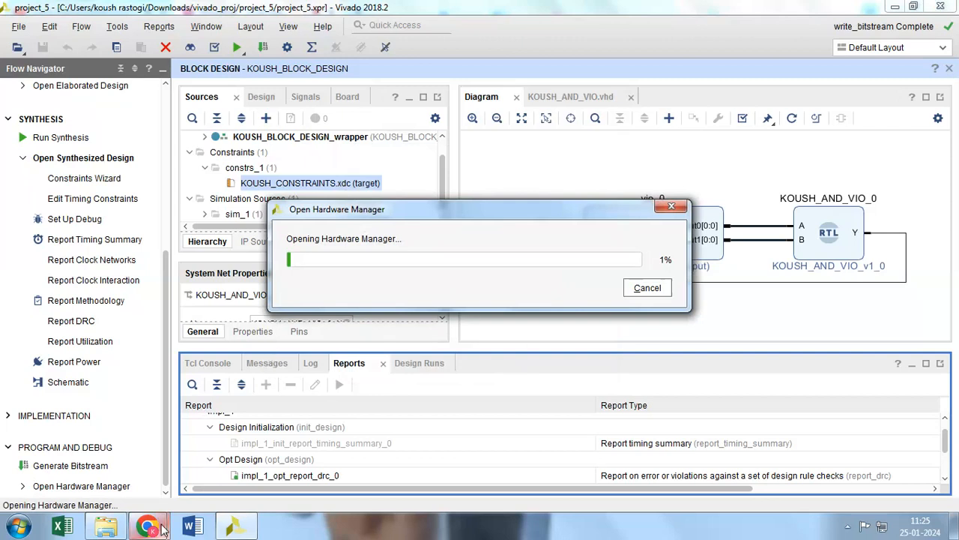
mouse_move(162, 529)
left_click(90, 449)
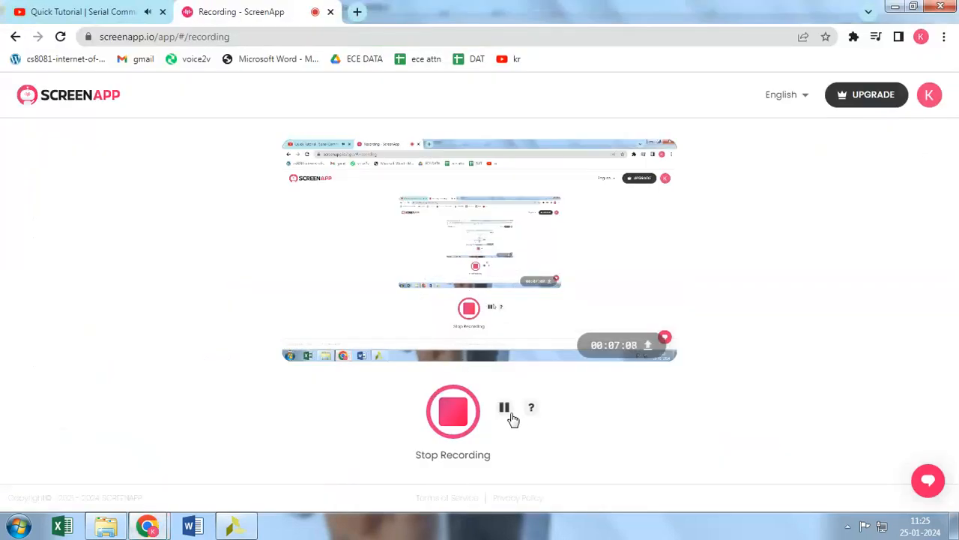
key("alt+Tab")
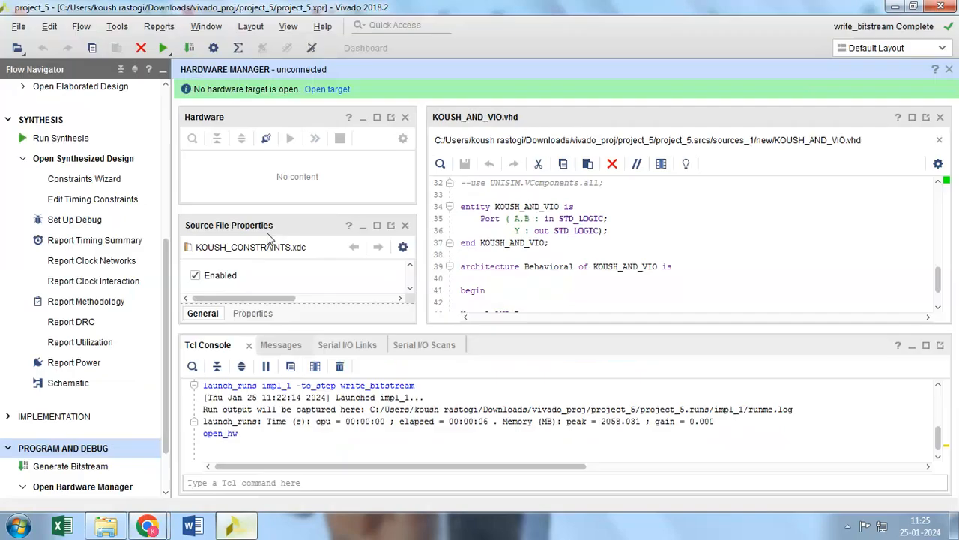
Connect the Hardware Manager to the board's hardware target using Auto Connect
left_click(317, 90)
left_click(357, 112)
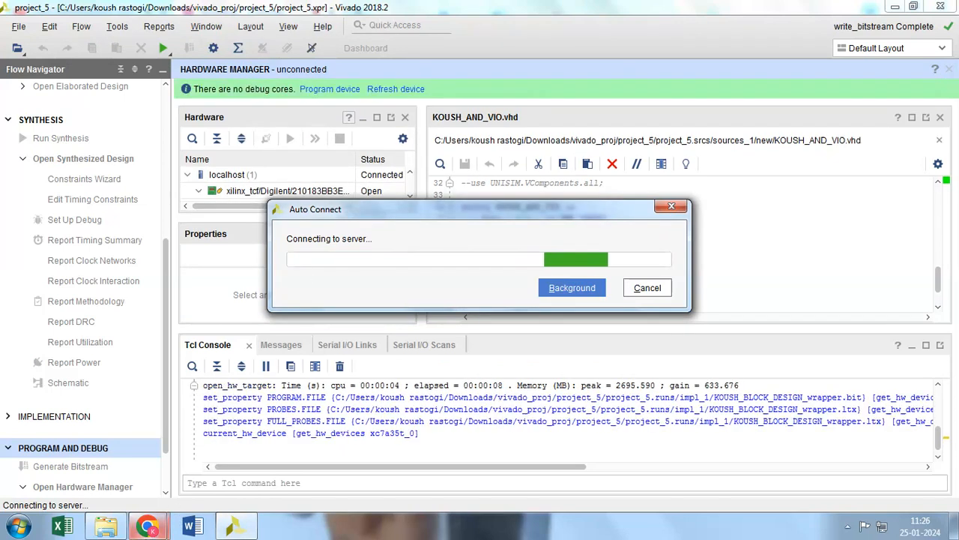
left_click(149, 527)
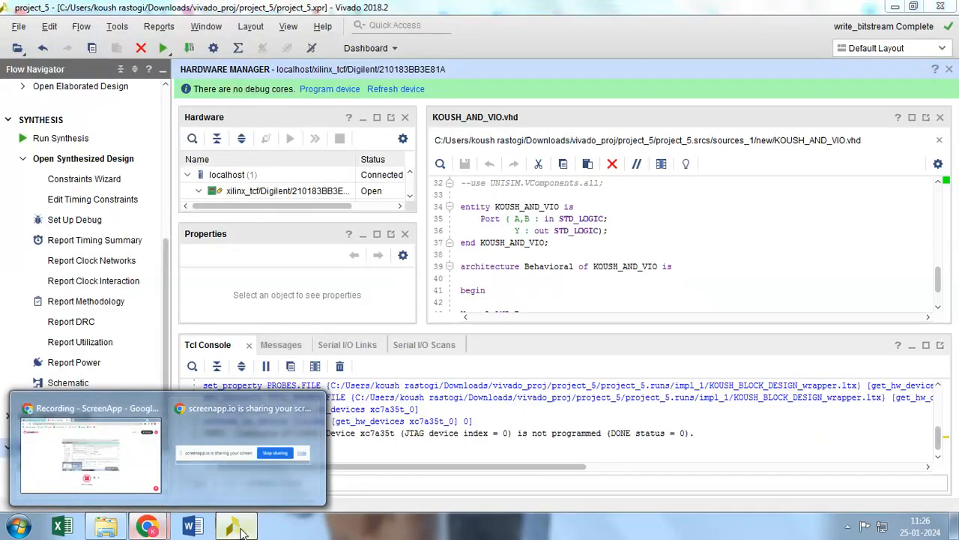
left_click(83, 449)
left_click(235, 525)
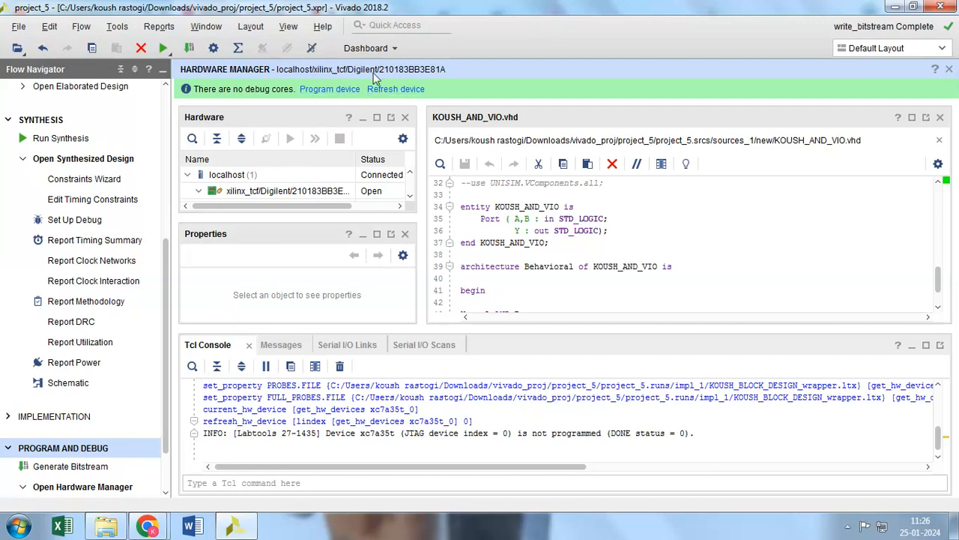
Program the xc7a35t_0 device with the KOUSH_BLOCK_DESIGN_wrapper .bit and .ltx files, keeping the startup check enabled, and enlarge the Hardware pane
left_click(330, 92)
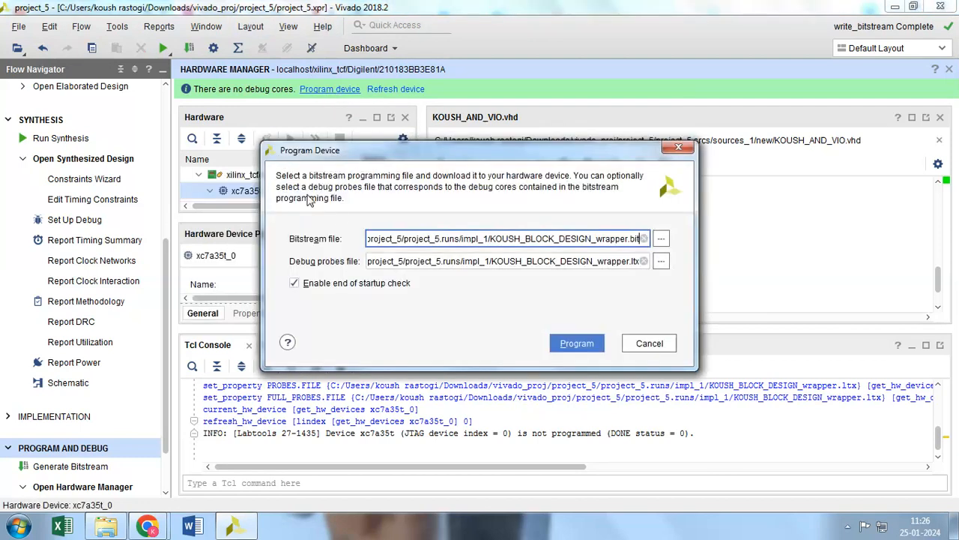
left_click(573, 344)
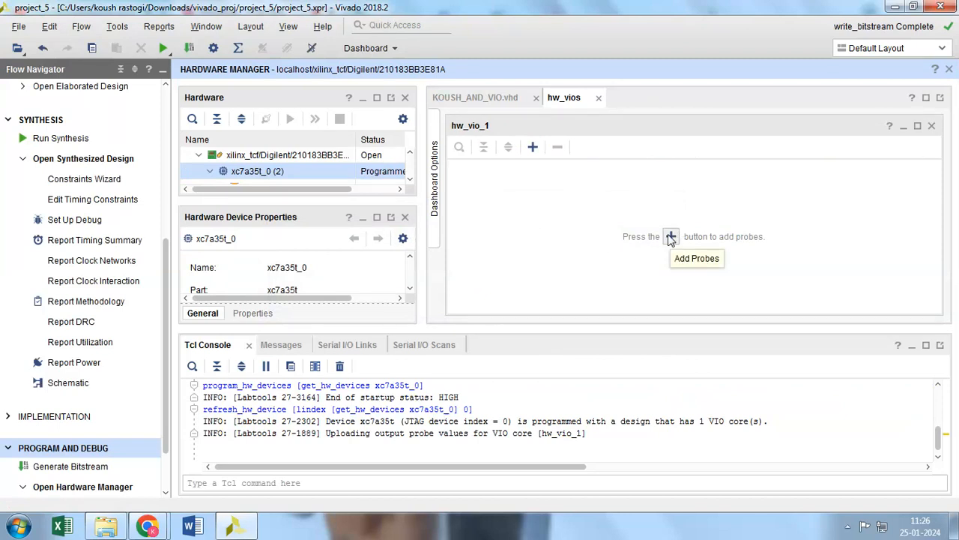
left_click_drag(321, 203, 311, 298)
left_click_drag(420, 188, 444, 187)
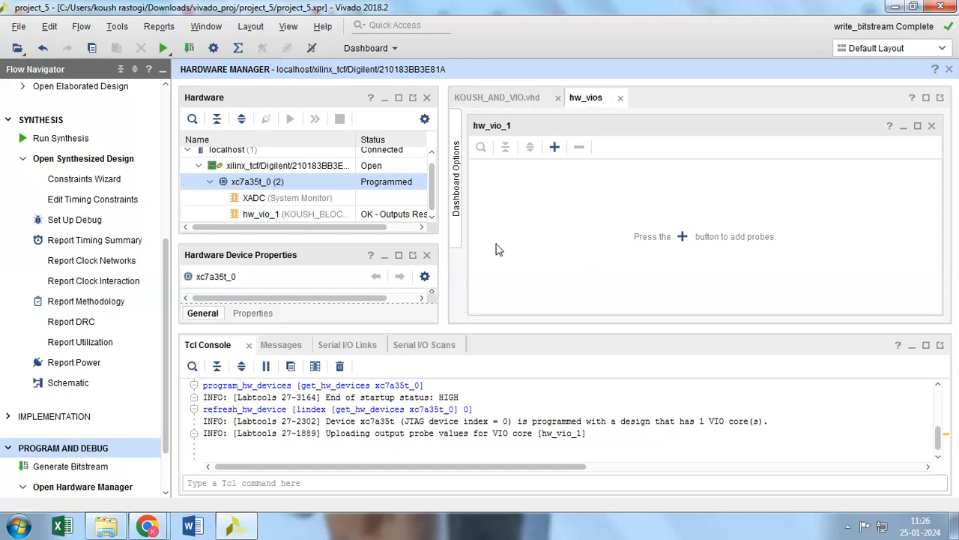
Add the KOUSH_AND_VIO_0_Y, vio_0_probe_out0 and vio_0_probe_out1 probes to the hw_vio_1 dashboard
left_click(556, 147)
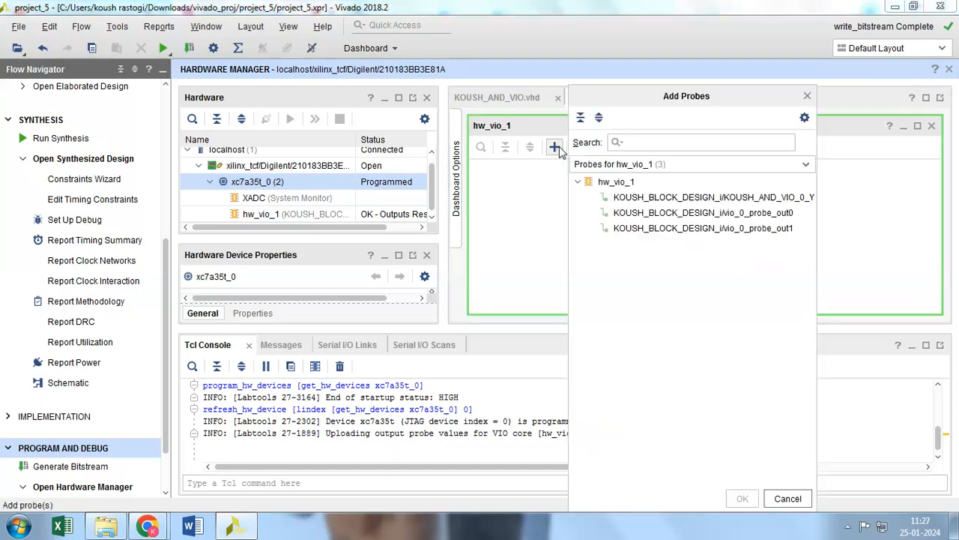
left_click(636, 200)
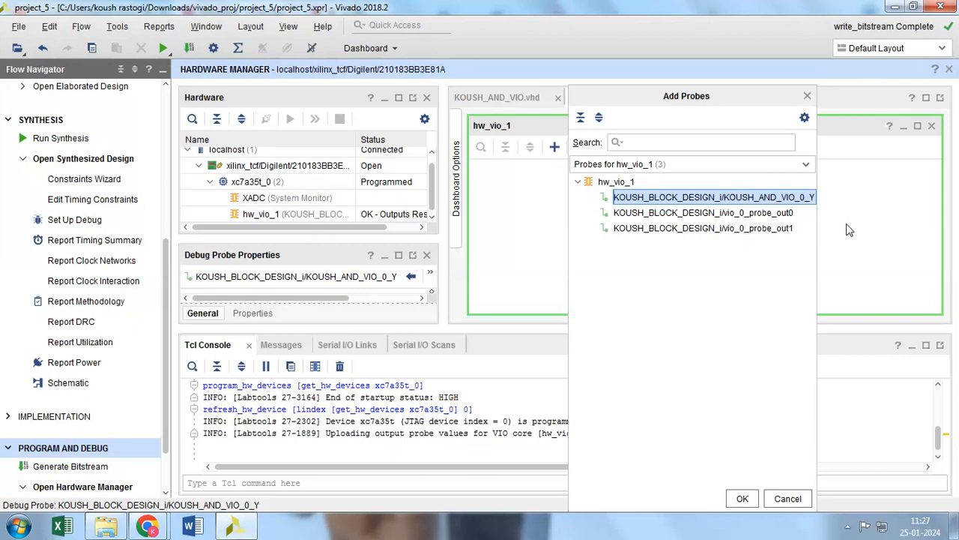
left_click_drag(820, 228, 877, 228)
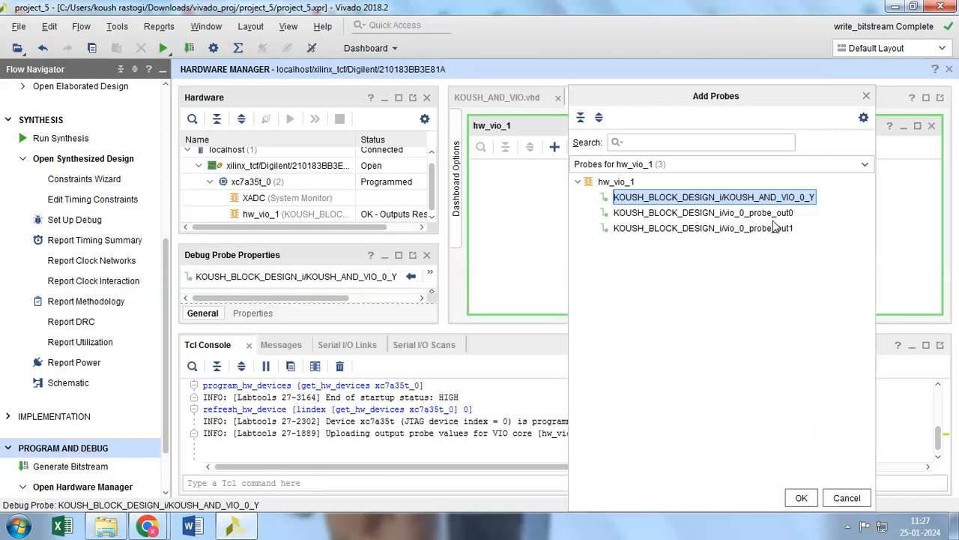
left_click(739, 220, "shift")
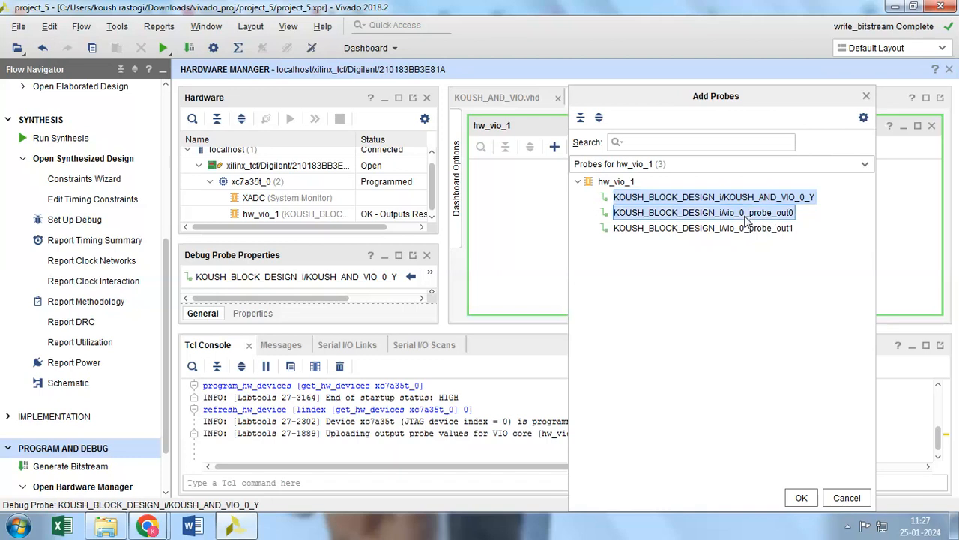
left_click(733, 229, "shift")
left_click(801, 498)
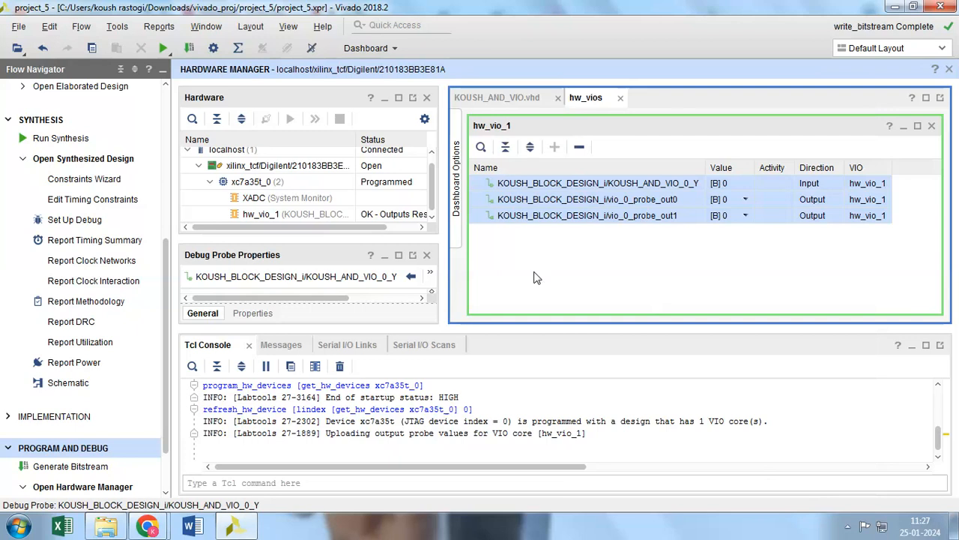
Display the KOUSH_AND_VIO_0_Y probe value as an LED with red for low and green for high
left_click(750, 202)
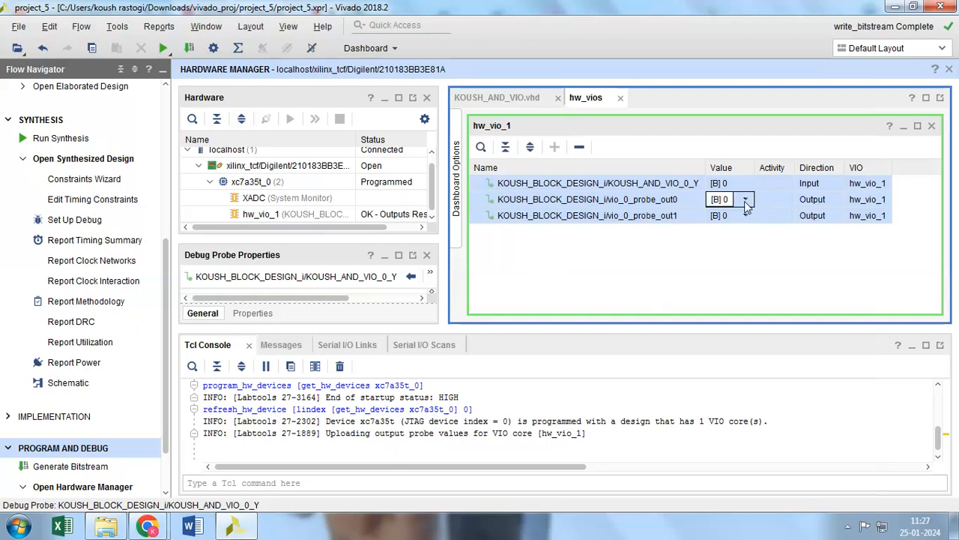
left_click(742, 185)
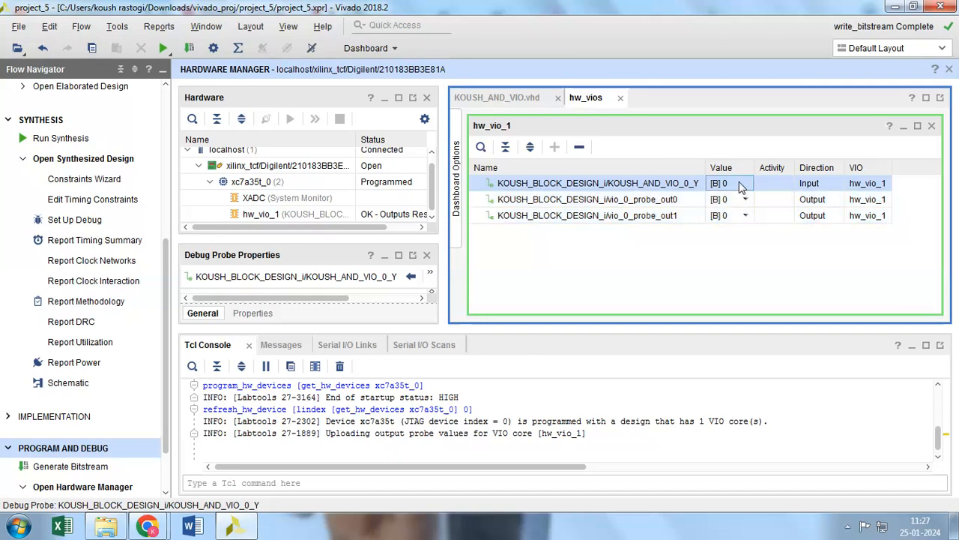
right_click(741, 187)
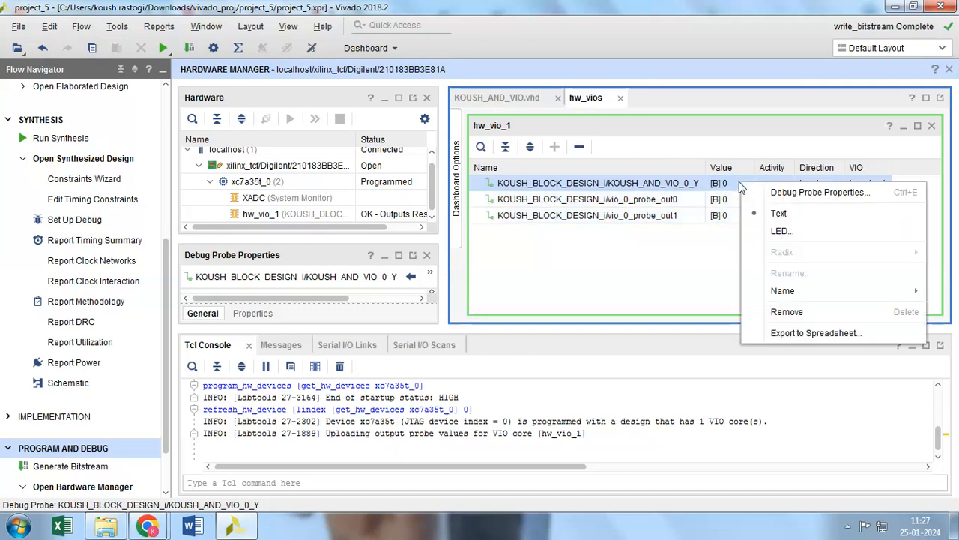
left_click(780, 232)
left_click(526, 227)
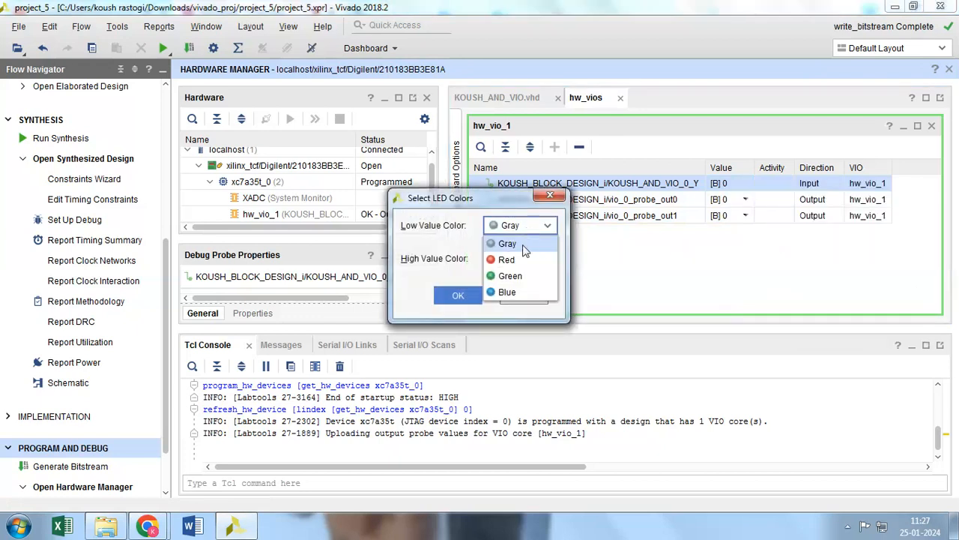
left_click(524, 259)
left_click(524, 259)
left_click(516, 308)
left_click(458, 295)
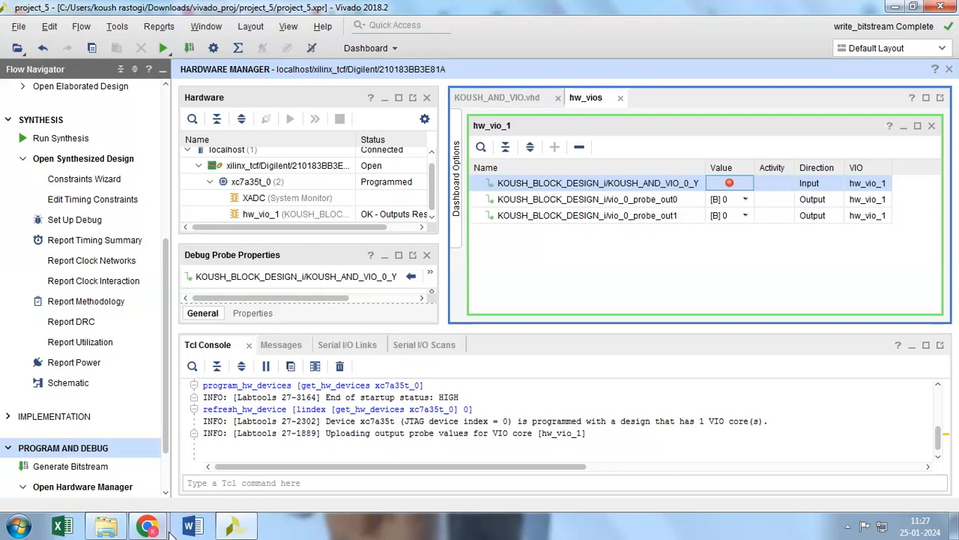
mouse_move(147, 525)
left_click(131, 469)
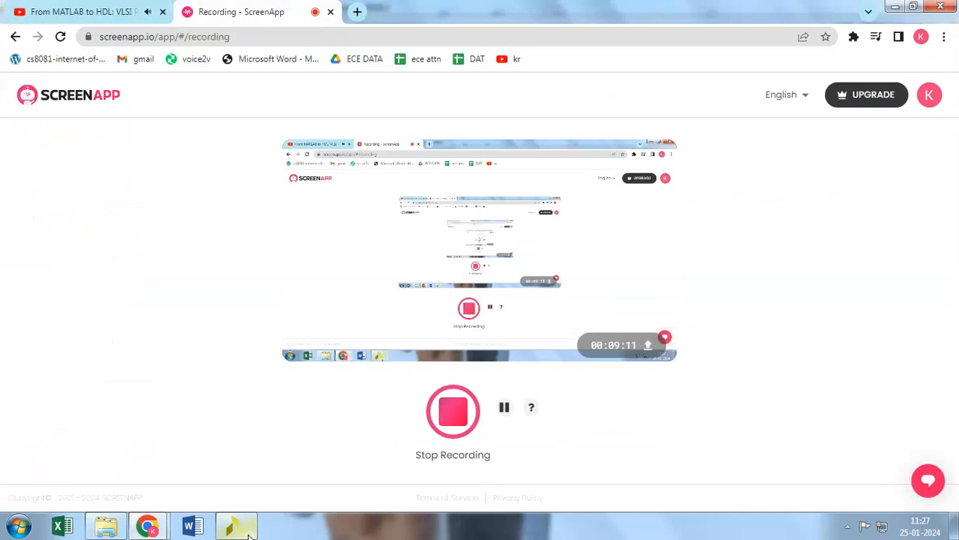
left_click(255, 530)
Change the value display of vio_0_probe_out0 and vio_0_probe_out1 to toggle buttons
left_click(731, 200)
left_click(748, 200)
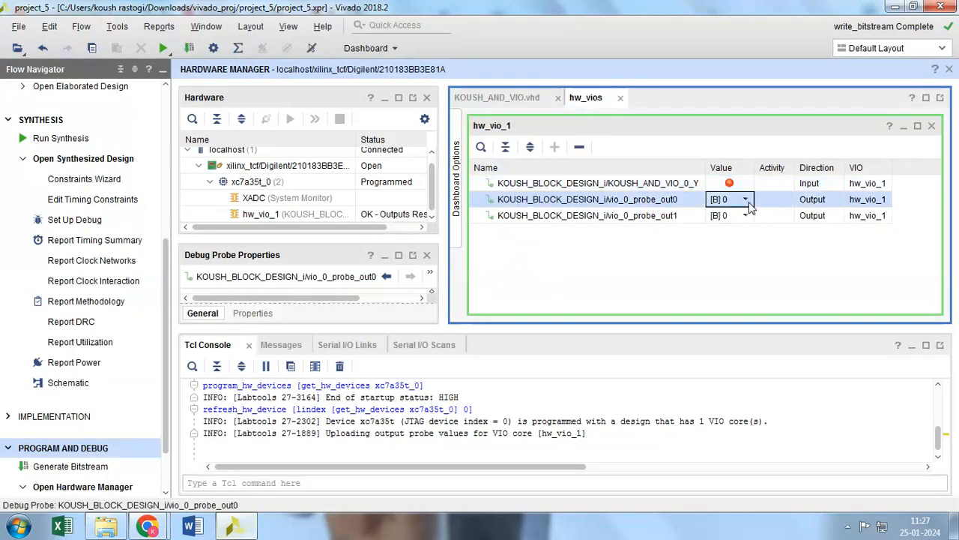
left_click(747, 214)
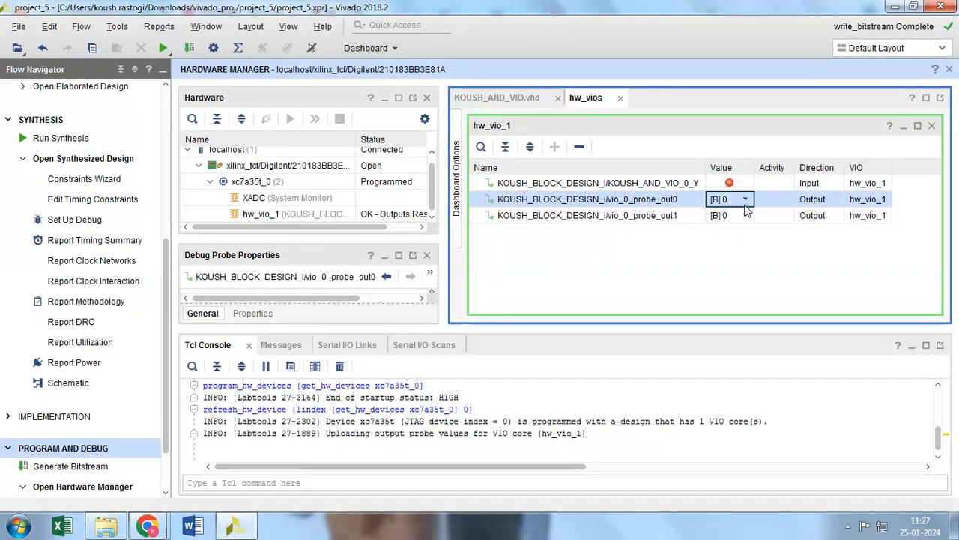
right_click(739, 199)
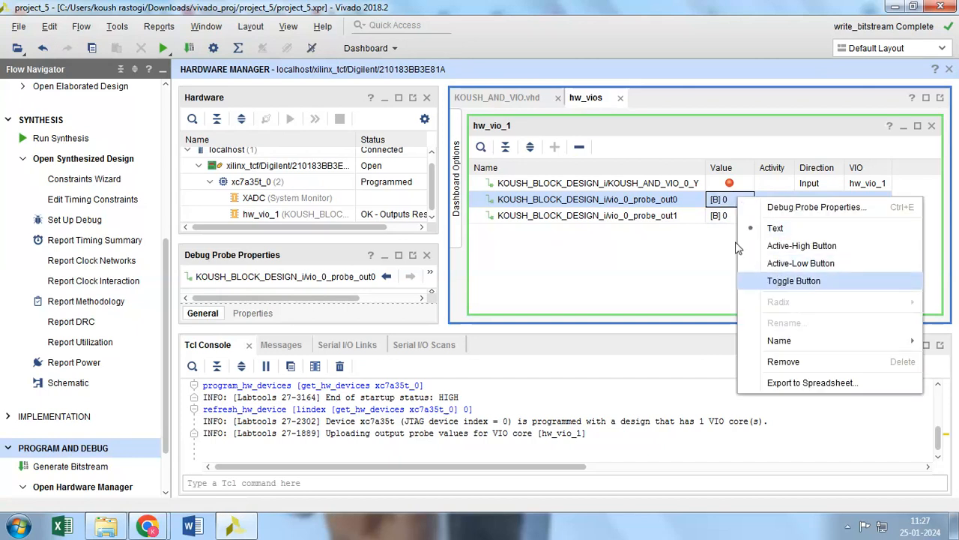
left_click(779, 280)
right_click(725, 219)
left_click(783, 298)
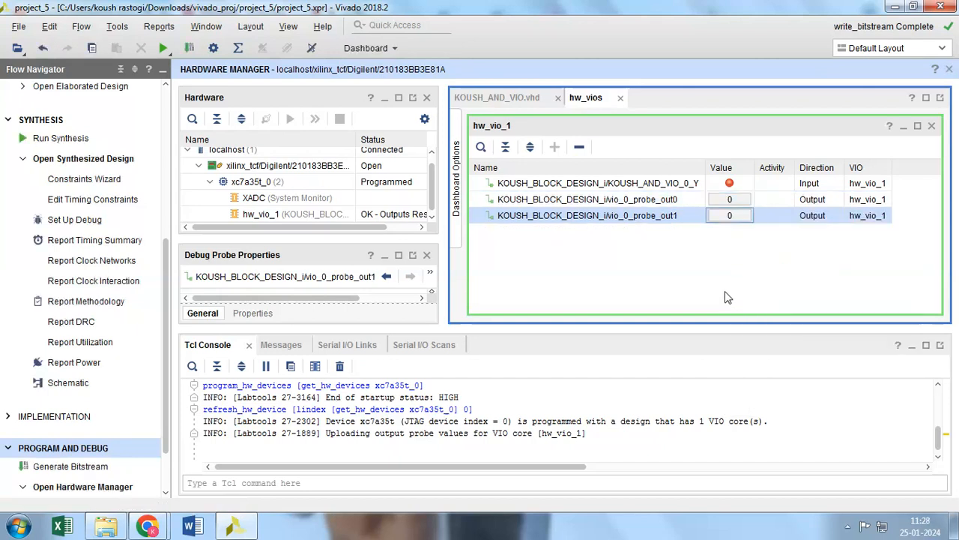
Test the AND gate by twice switching vio_0_probe_out0 and vio_0_probe_out1 to 1 and back to 0, changing probe_out0 first each time
left_click(728, 200)
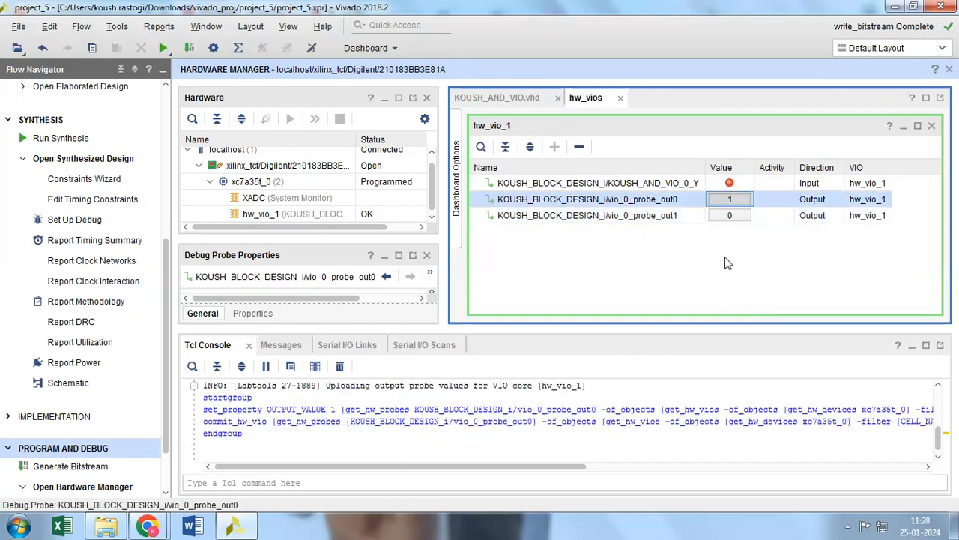
left_click(728, 216)
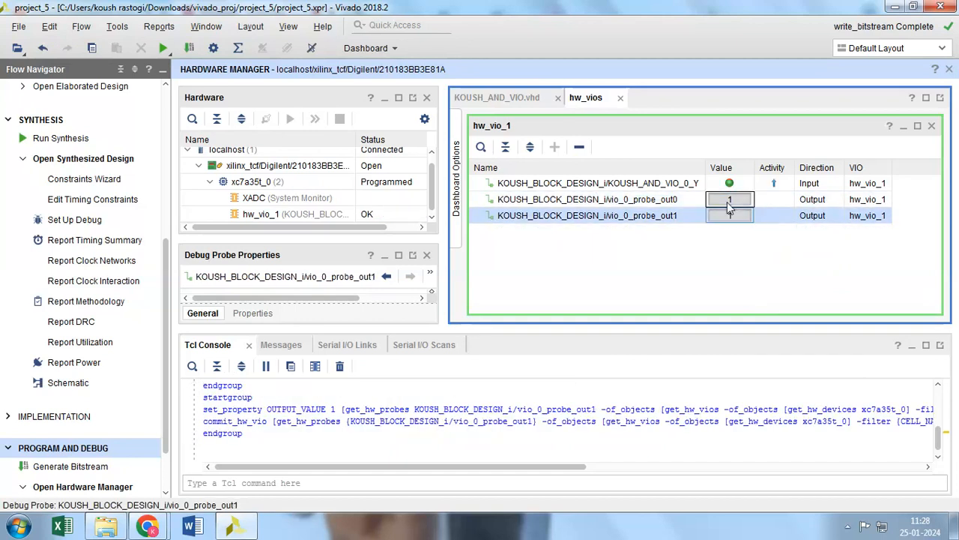
left_click(742, 200)
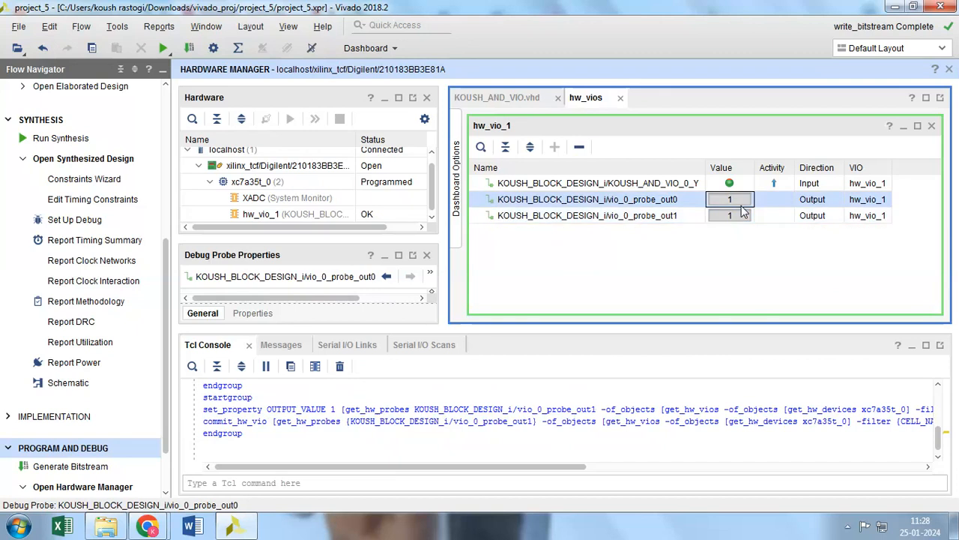
left_click(742, 216)
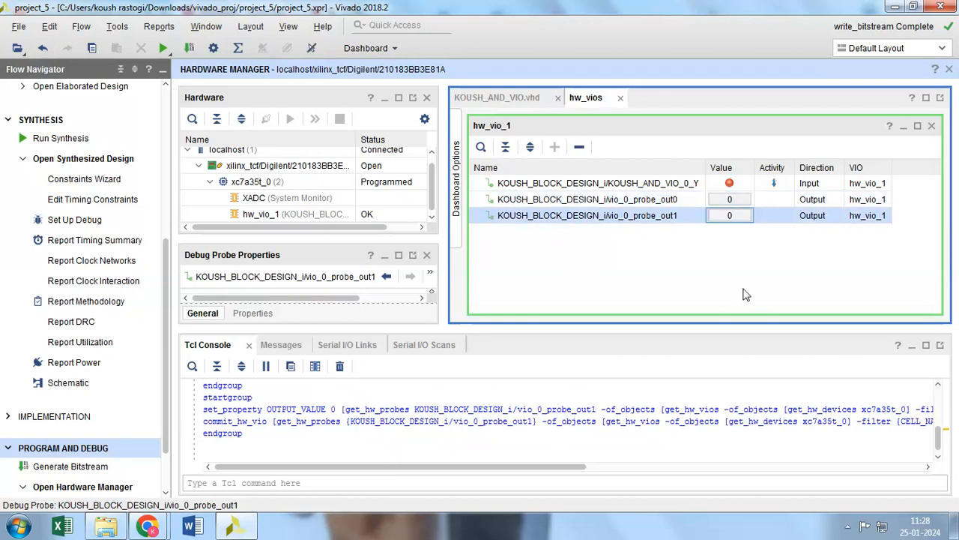
left_click(738, 202)
left_click(739, 217)
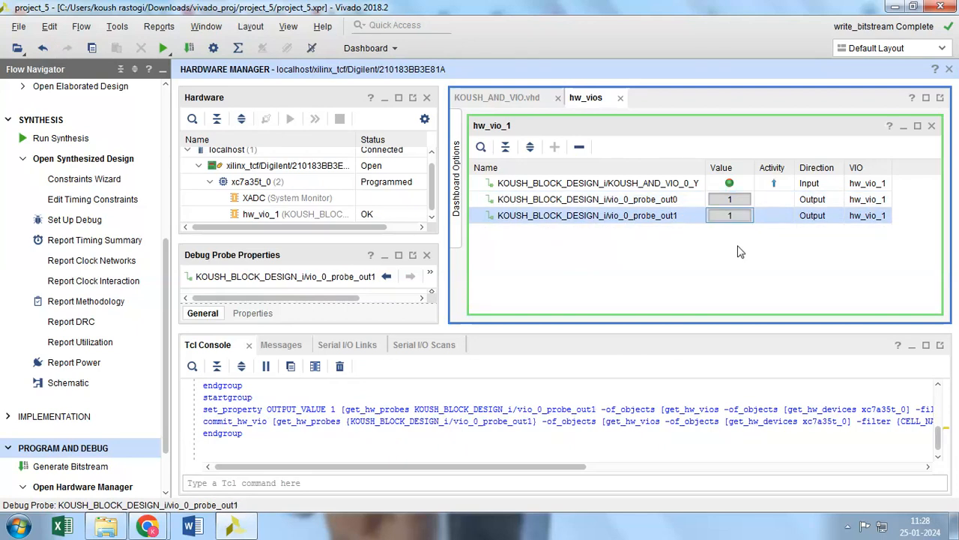
left_click(742, 202)
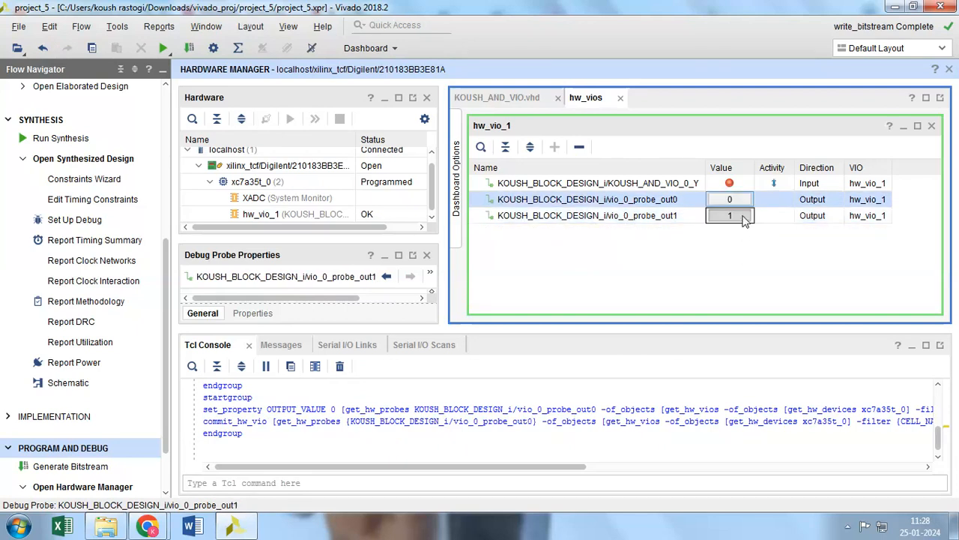
left_click(745, 217)
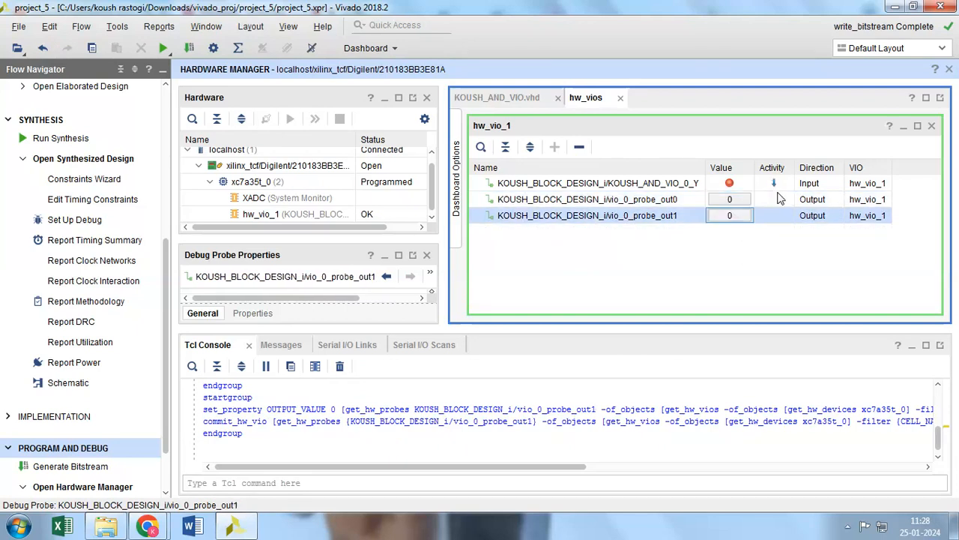
Test the reverse input order by setting vio_0_probe_out1 before vio_0_probe_out0 to 1, and return both to 0 in that order
left_click(736, 216)
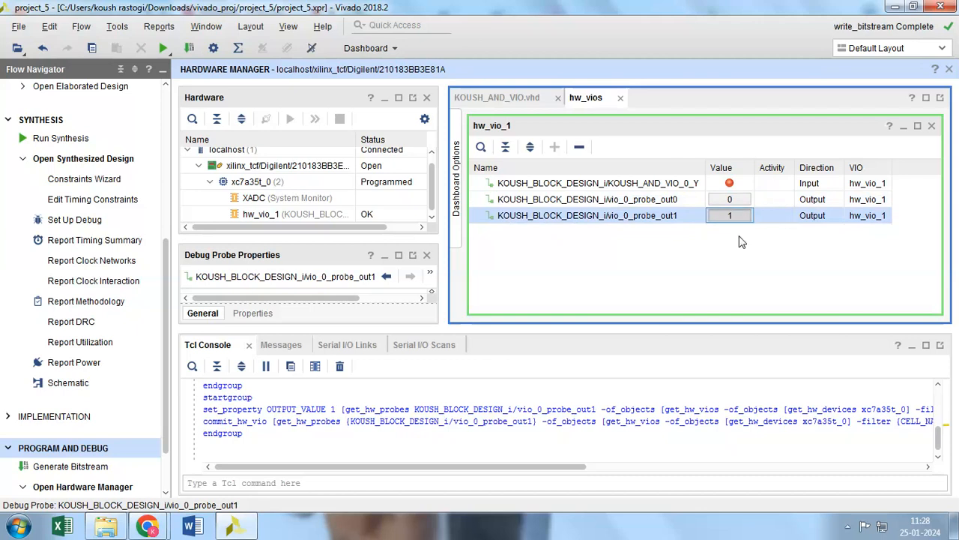
left_click(740, 200)
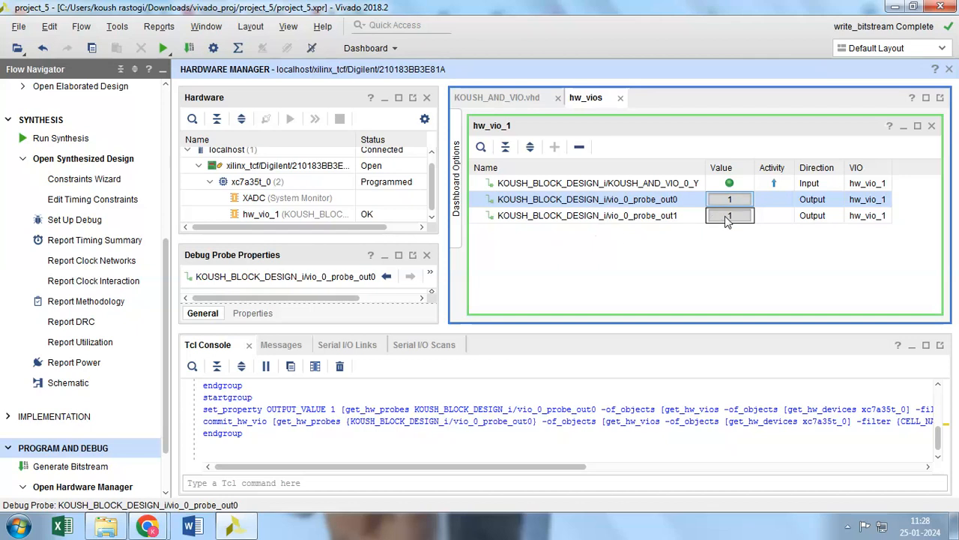
left_click(724, 219)
left_click(722, 214)
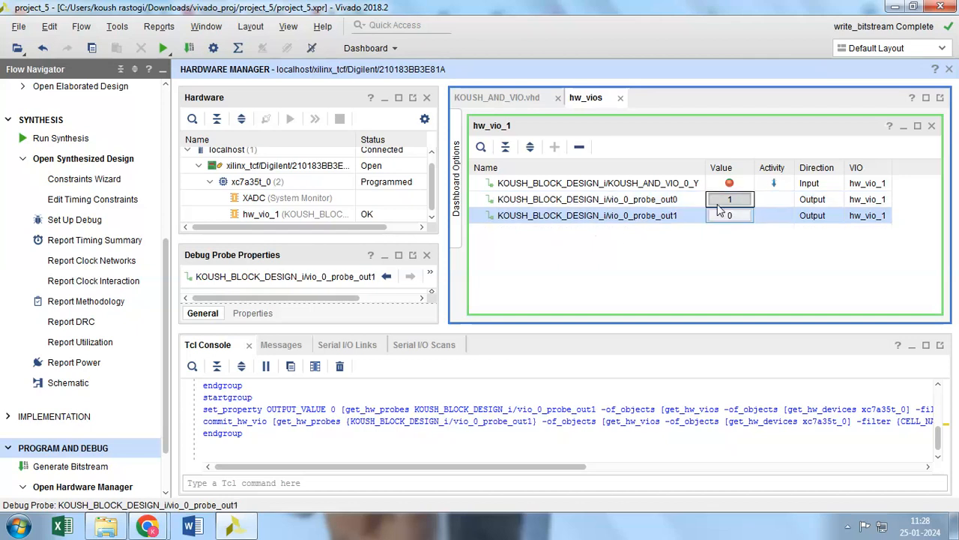
left_click(711, 203)
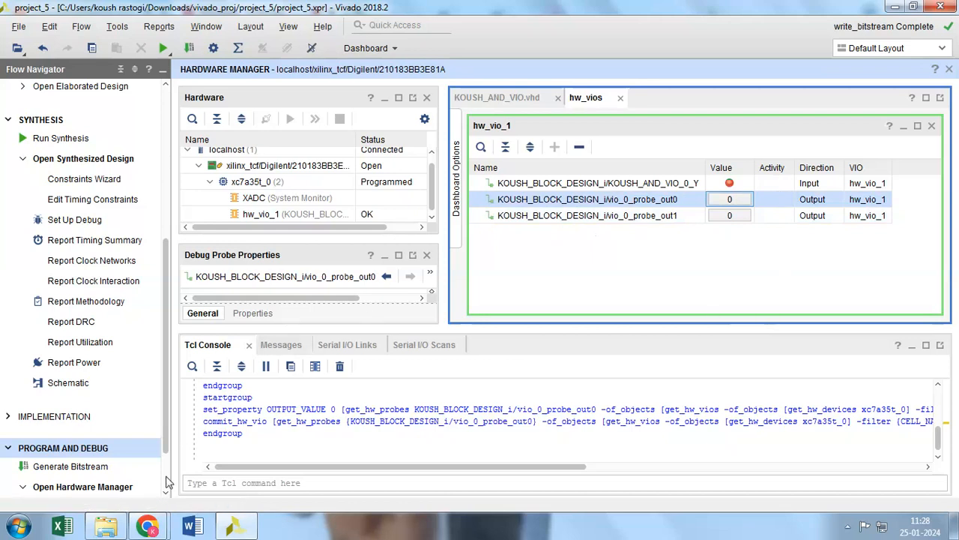
left_click(146, 527)
left_click(131, 471)
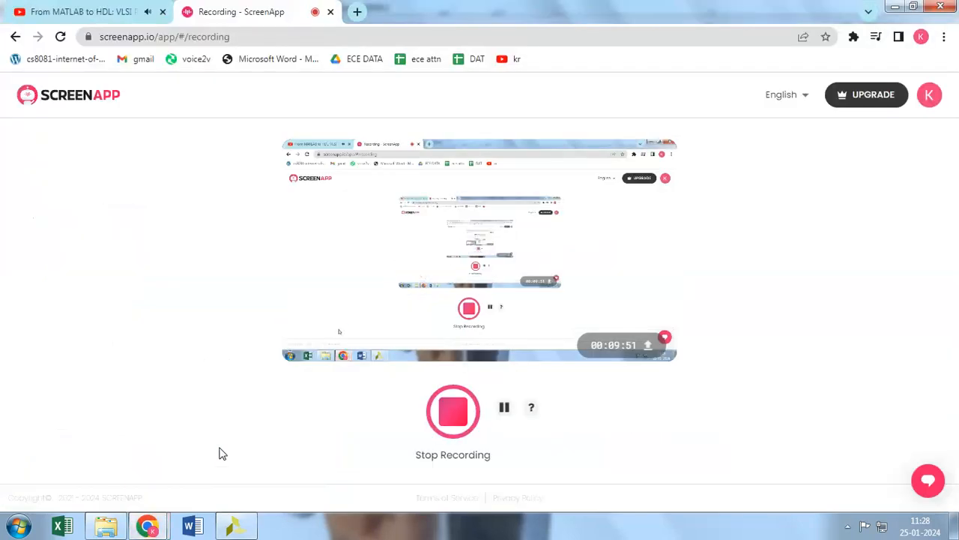